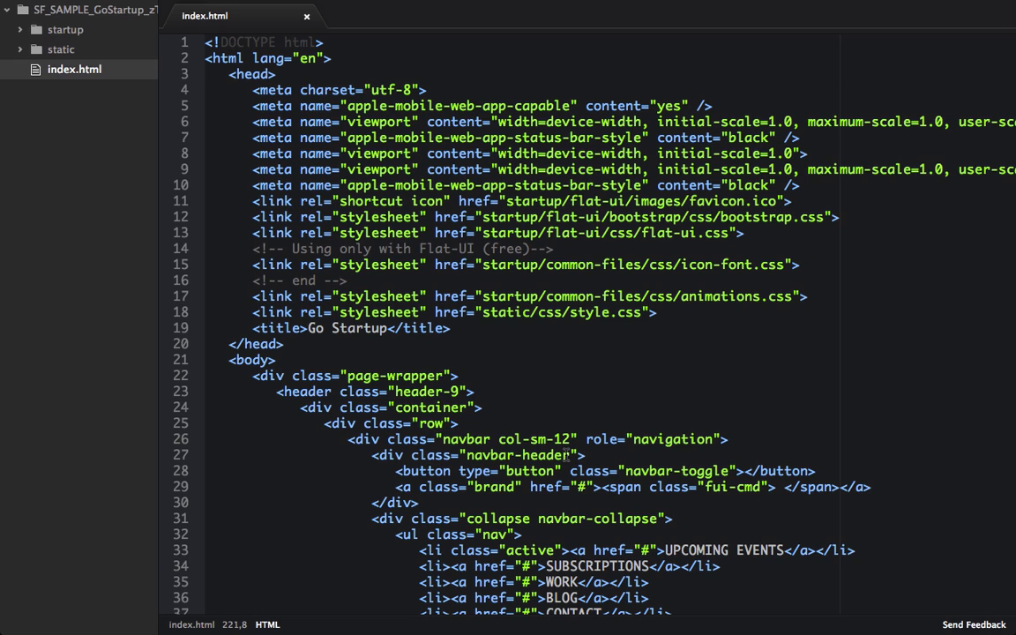
Step: Browse the startup and static folders in the project tree, then collapse them
{"action": "left_click", "coordinate": [22, 30]}
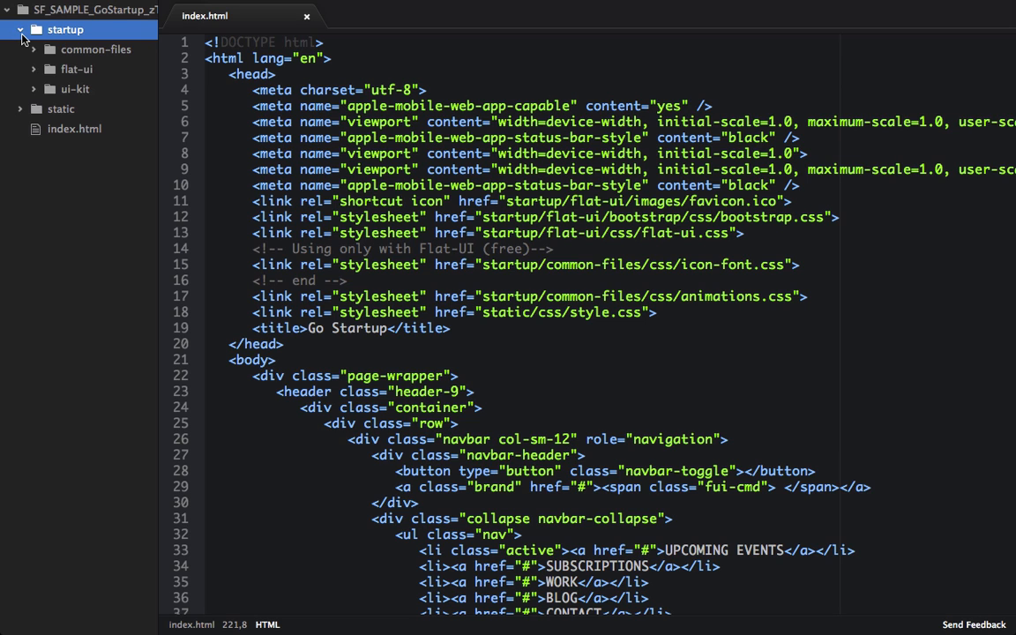
{"action": "left_click", "coordinate": [21, 31]}
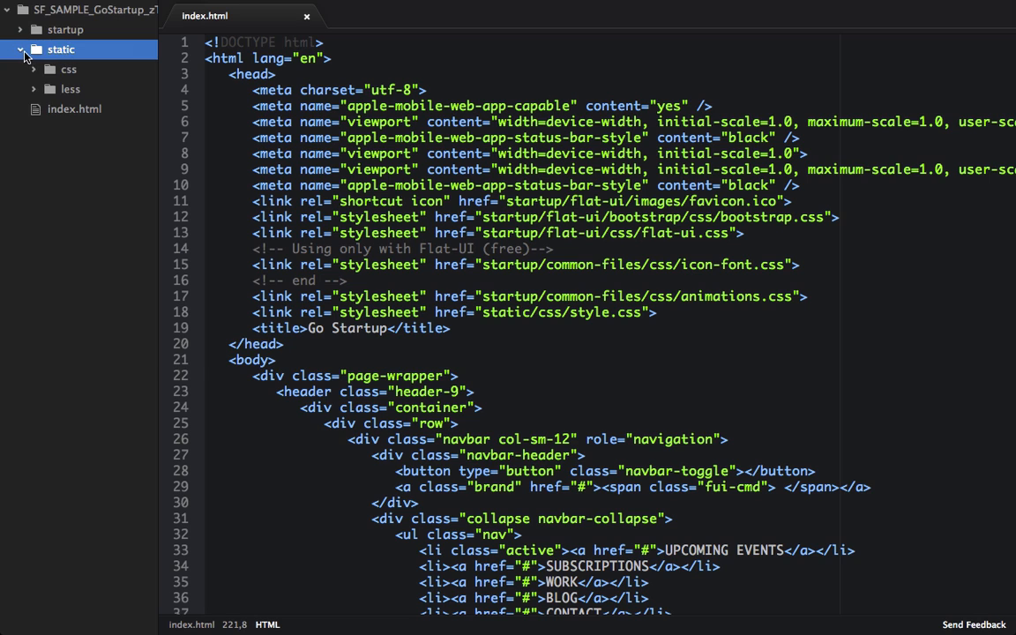
{"action": "left_click", "coordinate": [21, 49]}
Step: Inspect the header-9 and header-2 markup in index.html and switch to Chrome to preview the page
{"action": "left_click", "coordinate": [487, 361]}
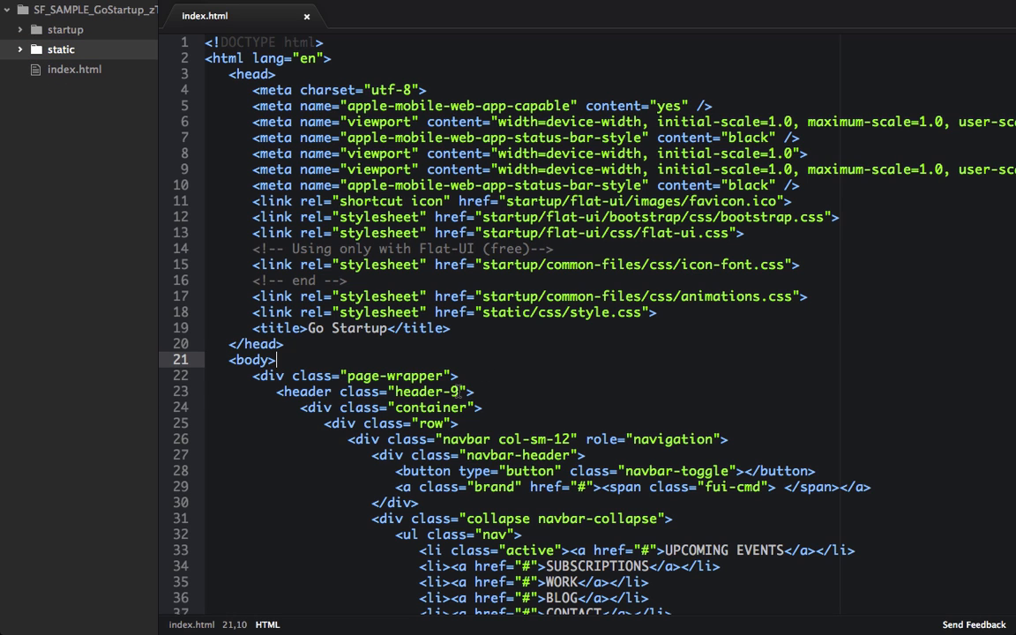
{"action": "left_click", "coordinate": [460, 391]}
{"action": "key", "text": "shift+Left"}
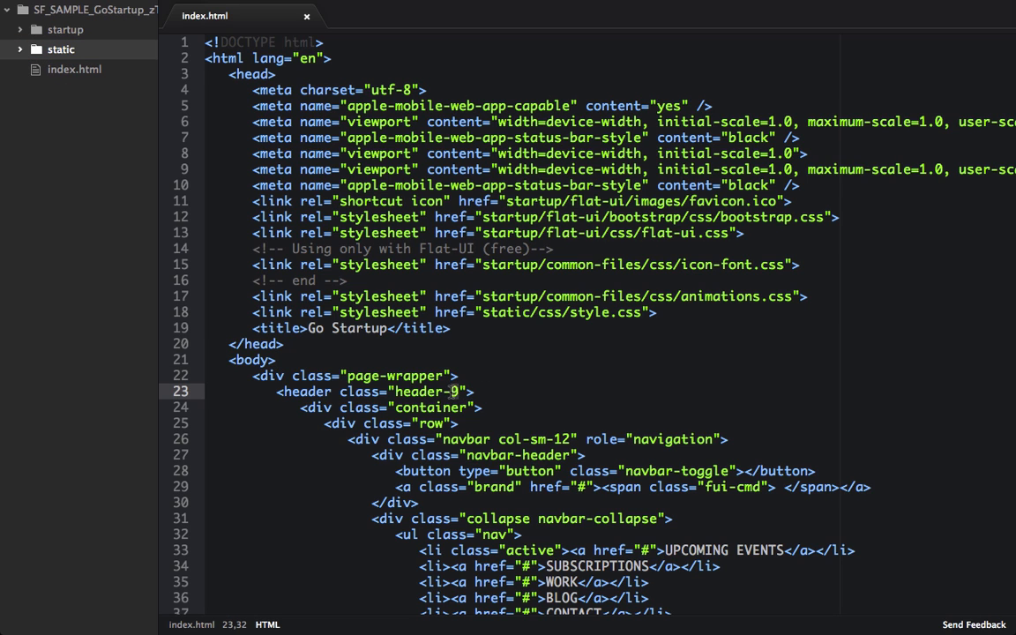
{"action": "scroll", "coordinate": [455, 392], "scroll_direction": "down", "scroll_amount": 4}
{"action": "scroll", "coordinate": [455, 391], "scroll_direction": "down", "scroll_amount": 3}
{"action": "scroll", "coordinate": [455, 391], "scroll_direction": "down", "scroll_amount": 4}
{"action": "scroll", "coordinate": [455, 392], "scroll_direction": "down", "scroll_amount": 4}
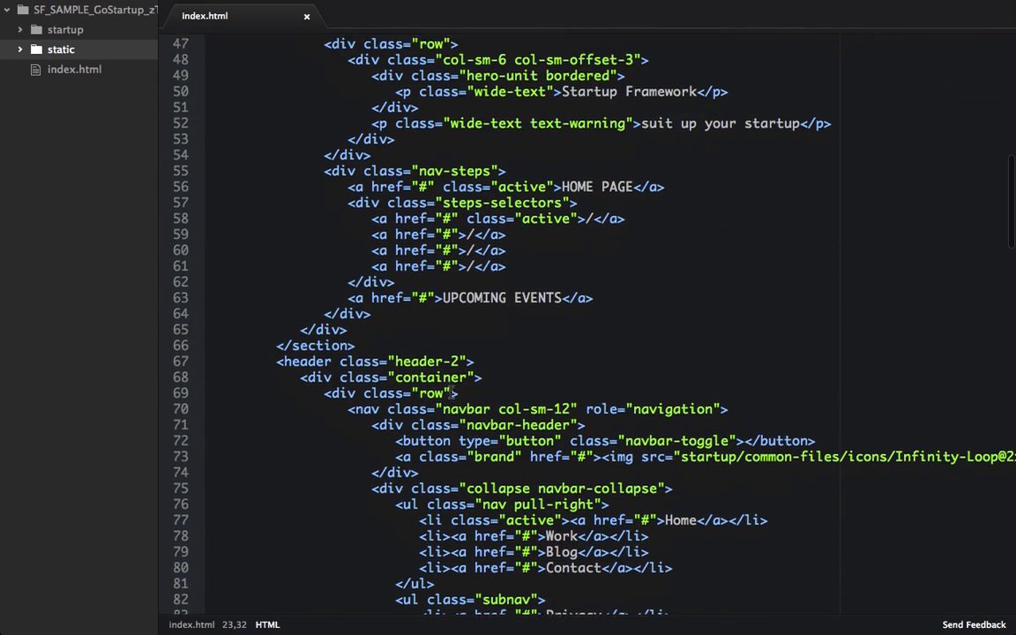
{"action": "left_click_drag", "start_coordinate": [429, 354], "coordinate": [264, 354]}
{"action": "left_click", "coordinate": [492, 354]}
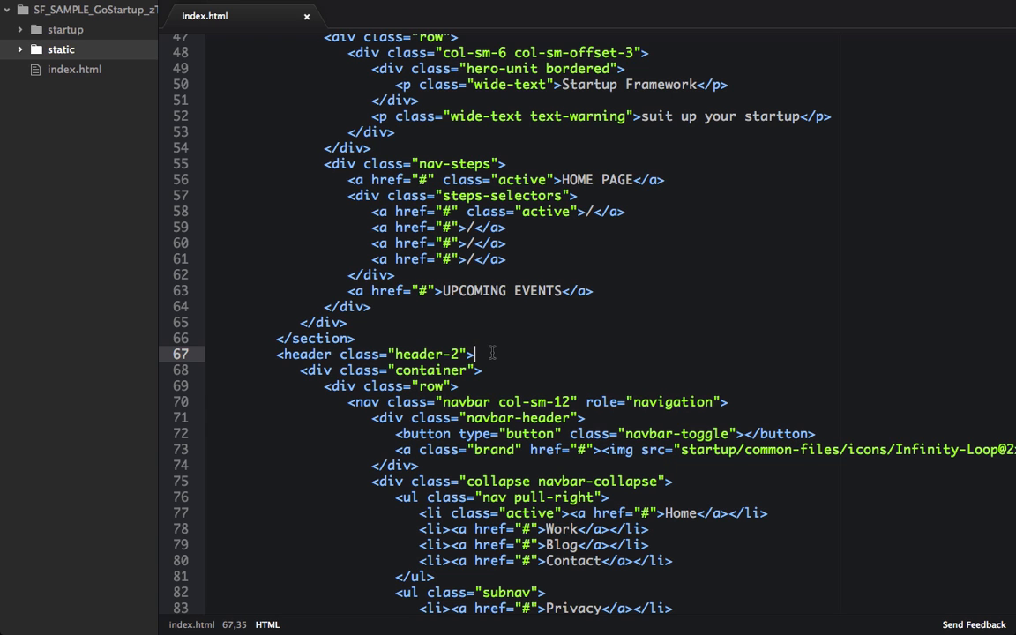
{"action": "key", "text": "super+Tab"}
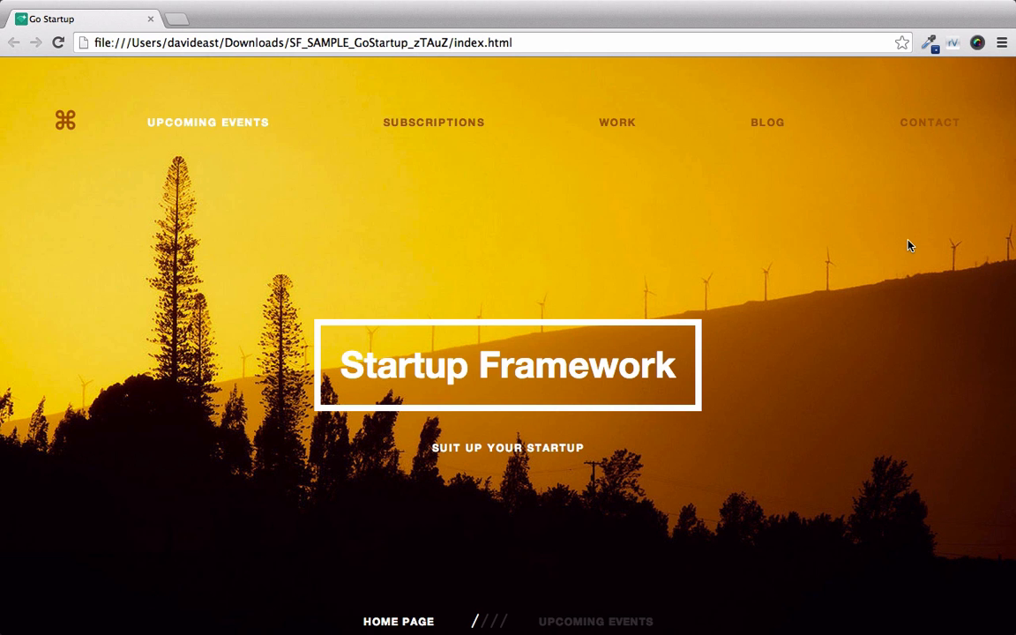
{"action": "scroll", "coordinate": [910, 245], "scroll_direction": "down", "scroll_amount": 4}
{"action": "scroll", "coordinate": [910, 245], "scroll_direction": "down", "scroll_amount": 4}
{"action": "scroll", "coordinate": [910, 245], "scroll_direction": "down", "scroll_amount": 2}
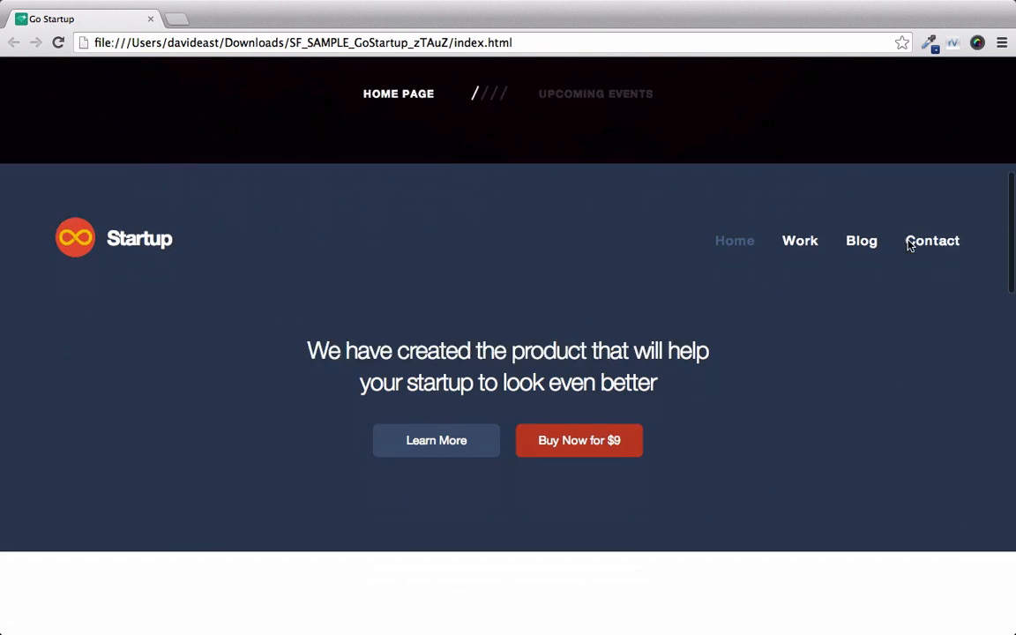
{"action": "scroll", "coordinate": [910, 245], "scroll_direction": "down", "scroll_amount": 2}
{"action": "scroll", "coordinate": [910, 245], "scroll_direction": "up", "scroll_amount": 2}
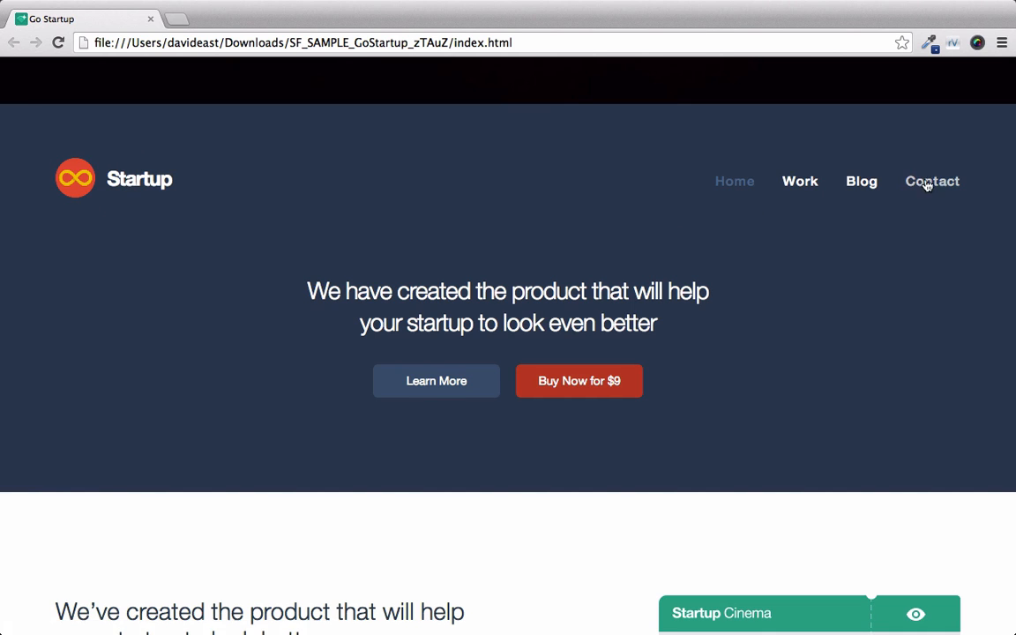
{"action": "scroll", "coordinate": [887, 183], "scroll_direction": "up", "scroll_amount": 10}
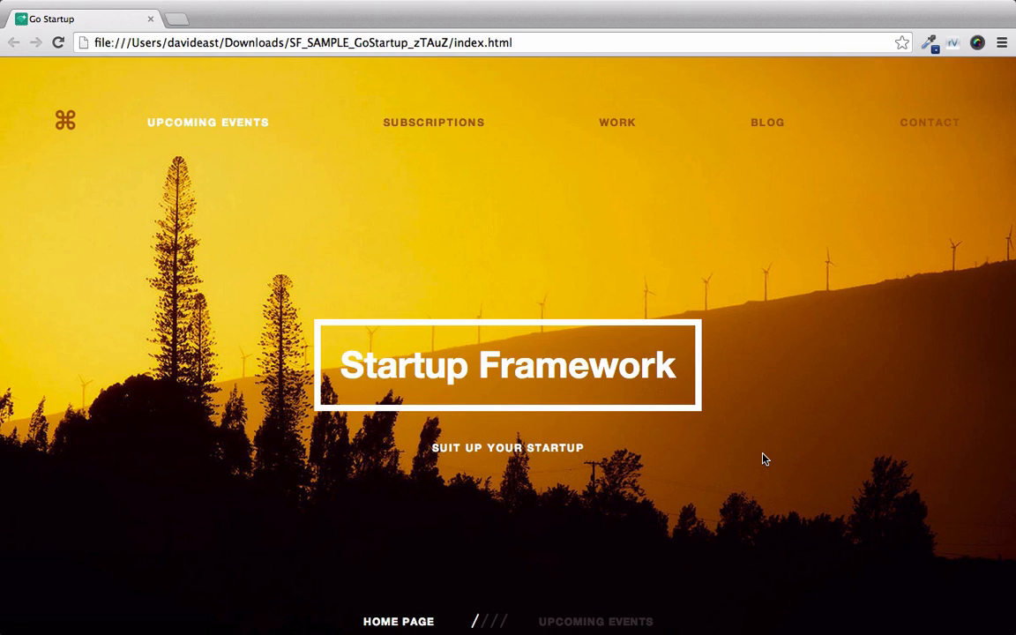
Step: Move the Startup Framework hero section over the blue pitch header-2-sub section
{"action": "key", "text": "super+Tab"}
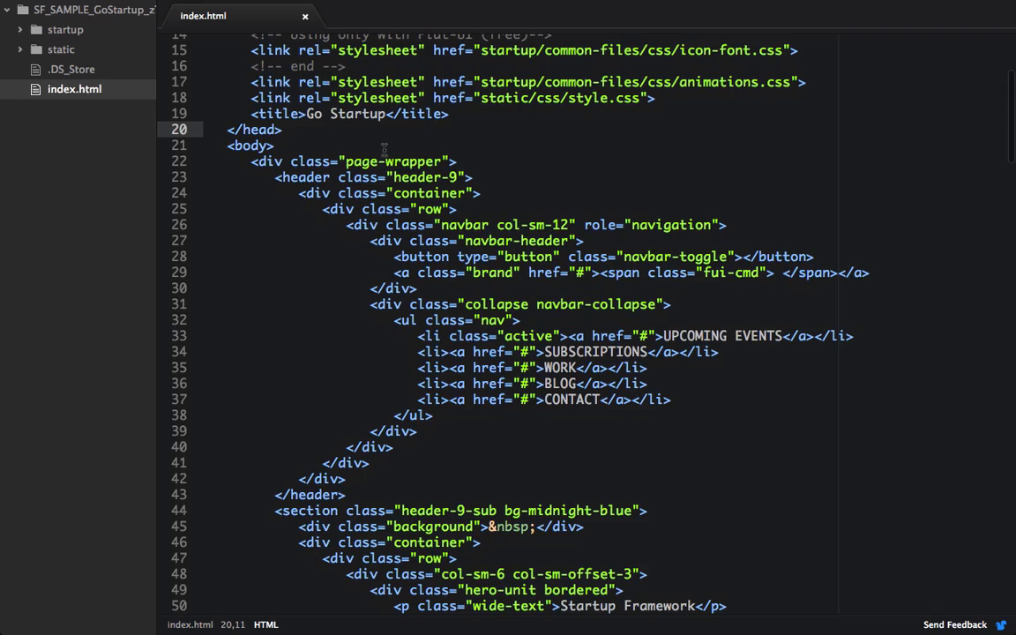
{"action": "scroll", "coordinate": [508, 353], "scroll_direction": "down", "scroll_amount": 5}
{"action": "scroll", "coordinate": [508, 353], "scroll_direction": "down", "scroll_amount": 5}
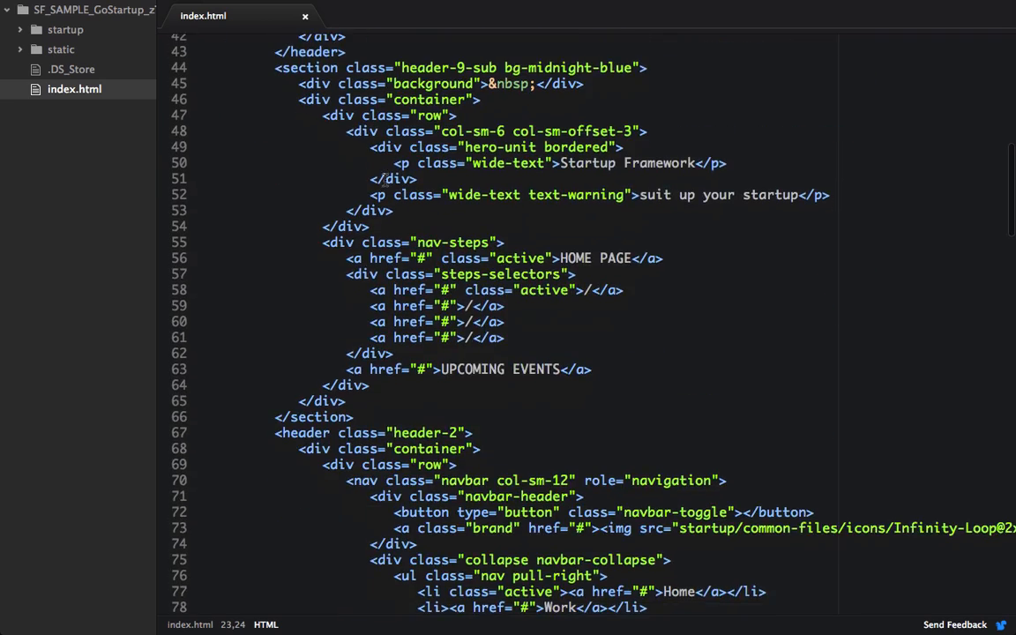
{"action": "scroll", "coordinate": [508, 353], "scroll_direction": "down", "scroll_amount": 5}
{"action": "left_click", "coordinate": [418, 83]}
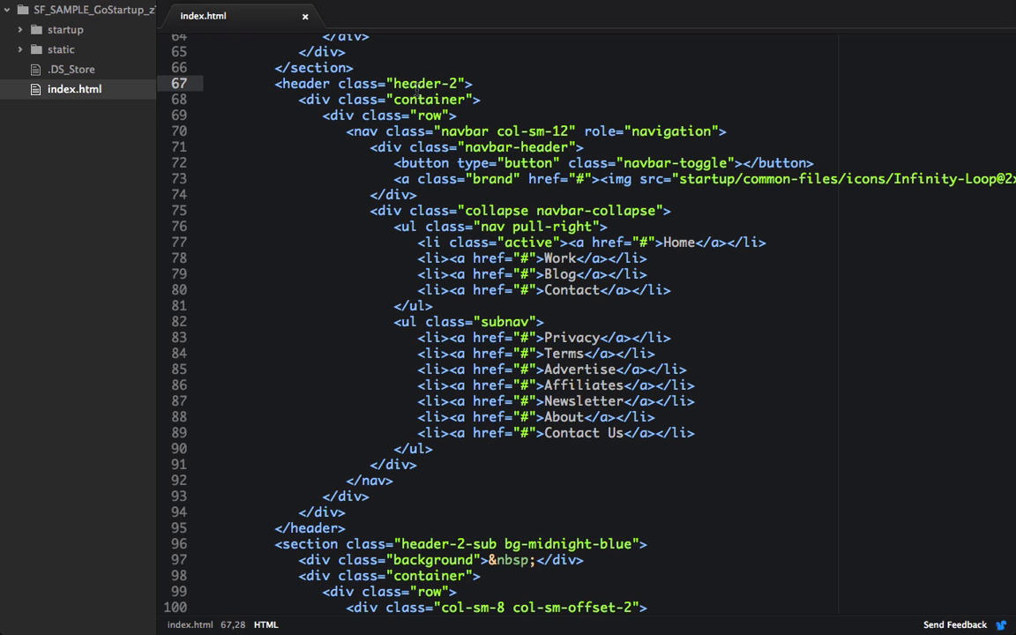
{"action": "scroll", "coordinate": [508, 353], "scroll_direction": "up", "scroll_amount": 5}
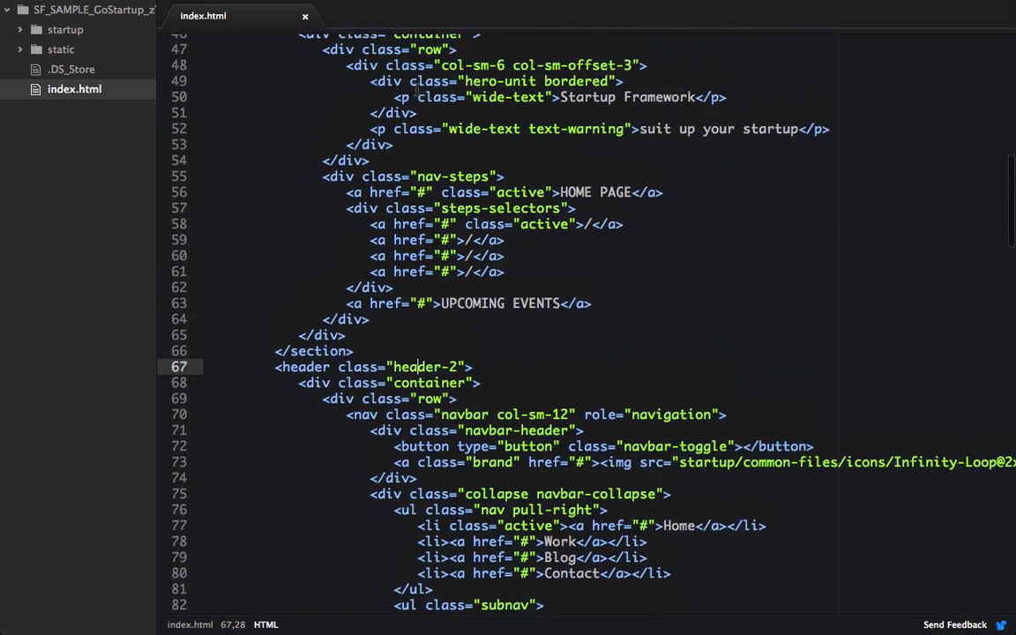
{"action": "scroll", "coordinate": [508, 353], "scroll_direction": "up", "scroll_amount": 5}
{"action": "left_click_drag", "start_coordinate": [275, 170], "coordinate": [363, 511]}
{"action": "key", "text": "ctrl+c"}
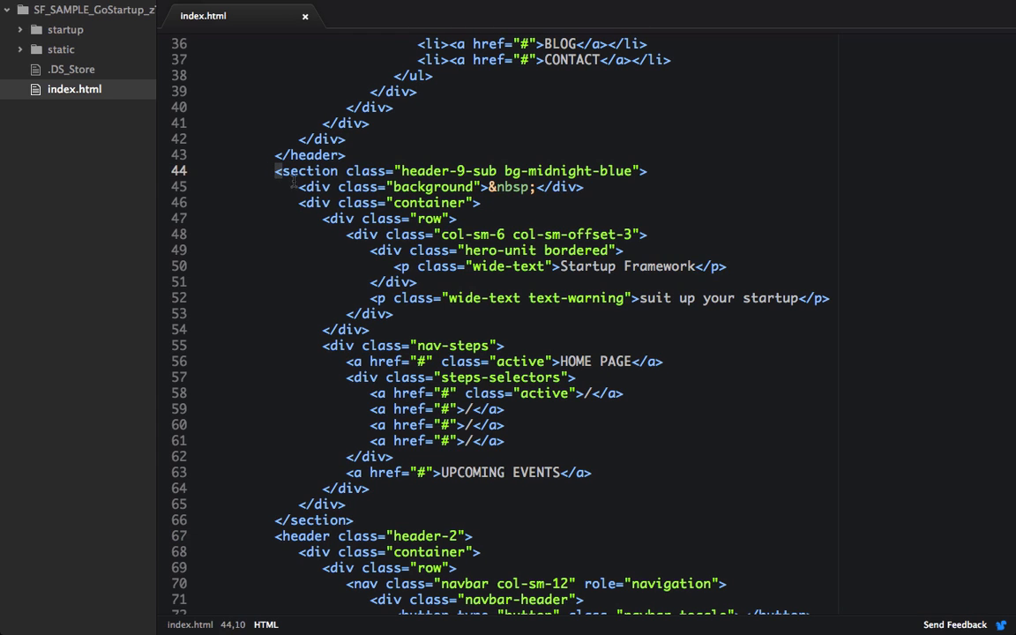
{"action": "key", "text": "Delete"}
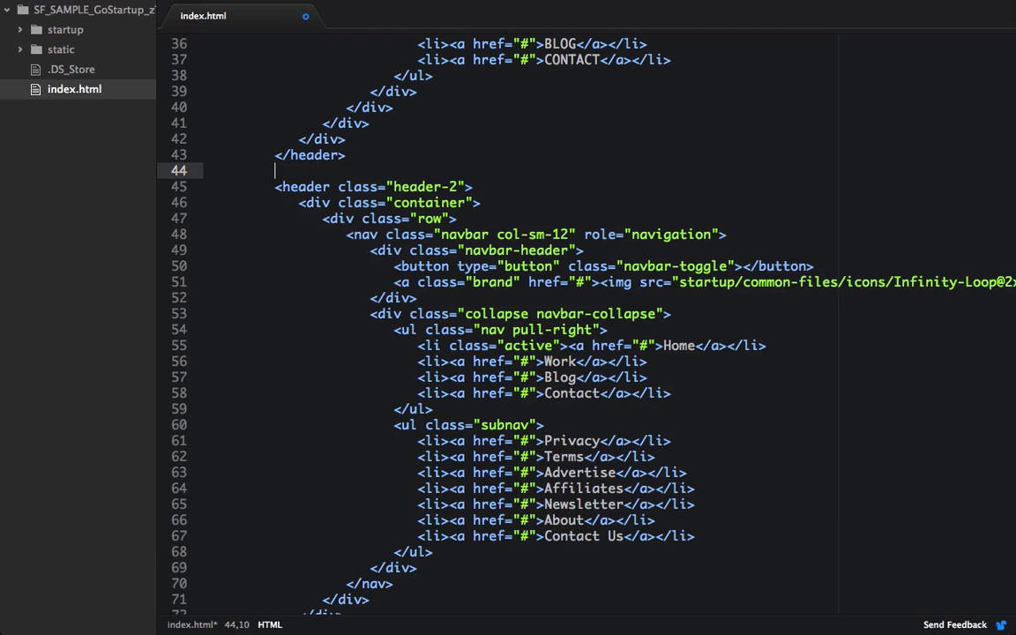
{"action": "scroll", "coordinate": [508, 353], "scroll_direction": "down", "scroll_amount": 5}
{"action": "scroll", "coordinate": [508, 353], "scroll_direction": "down", "scroll_amount": 5}
{"action": "scroll", "coordinate": [507, 353], "scroll_direction": "down", "scroll_amount": 1}
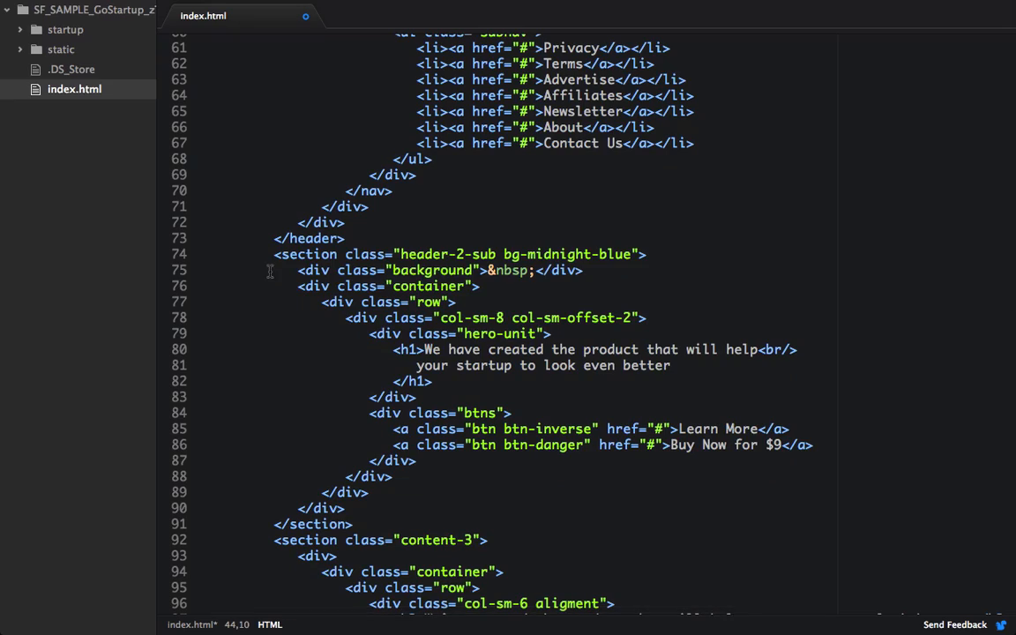
{"action": "mouse_move", "coordinate": [275, 254]}
{"action": "left_mouse_down"}
{"action": "mouse_move", "coordinate": [314, 302]}
{"action": "mouse_move", "coordinate": [353, 524]}
{"action": "left_mouse_up"}
{"action": "key", "text": "ctrl+v"}
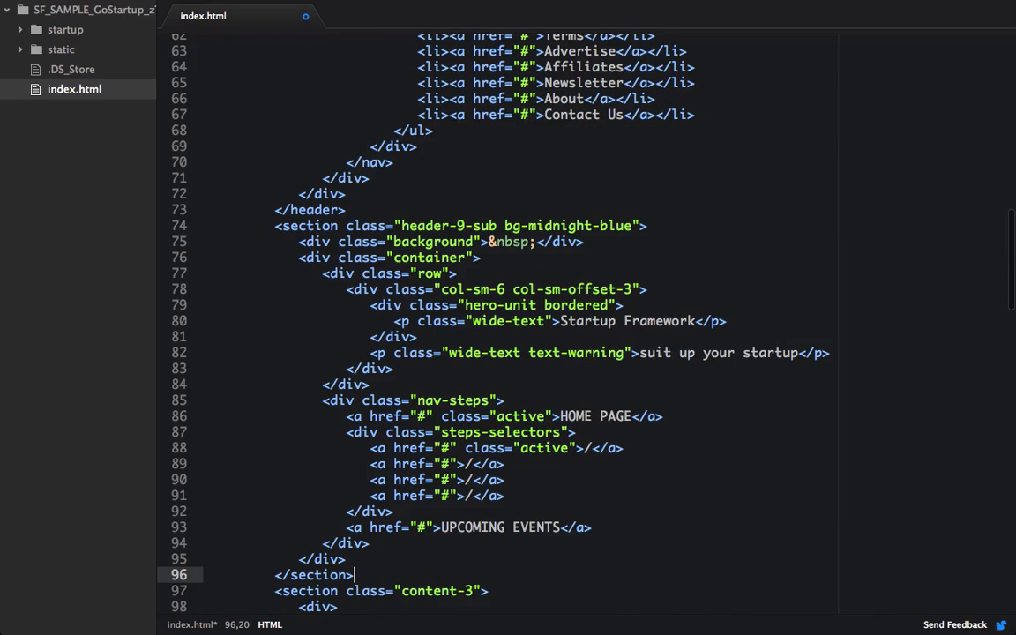
{"action": "scroll", "coordinate": [508, 353], "scroll_direction": "up", "scroll_amount": 10}
{"action": "scroll", "coordinate": [508, 353], "scroll_direction": "up", "scroll_amount": 5}
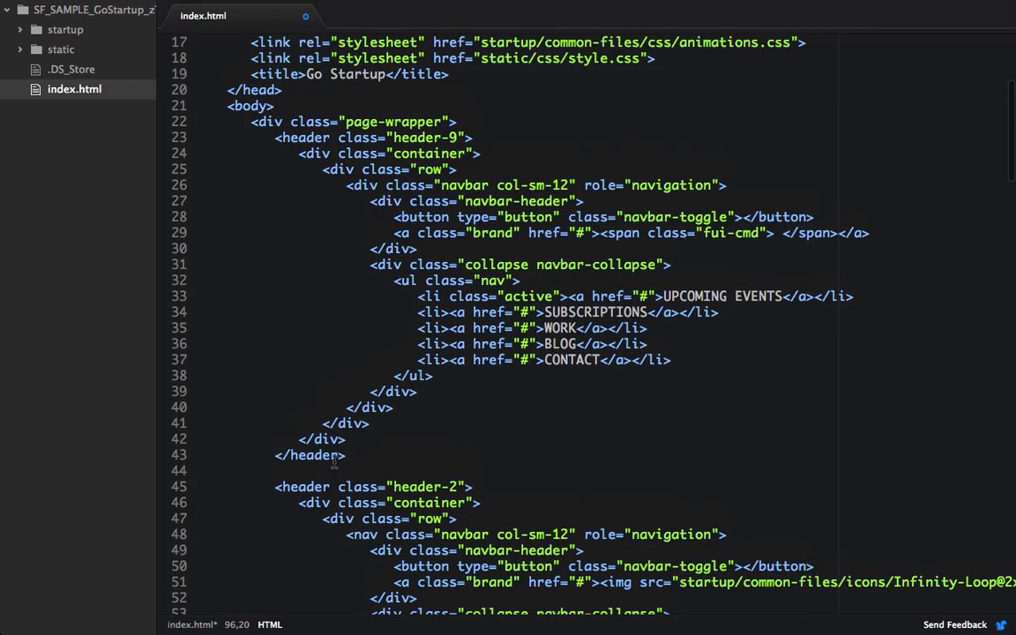
Step: Delete the old header-9 navigation block and its leftover blank lines, then save index.html
{"action": "left_click", "coordinate": [380, 438]}
{"action": "left_click_drag", "start_coordinate": [348, 455], "coordinate": [47, 146]}
{"action": "key", "text": "BackSpace"}
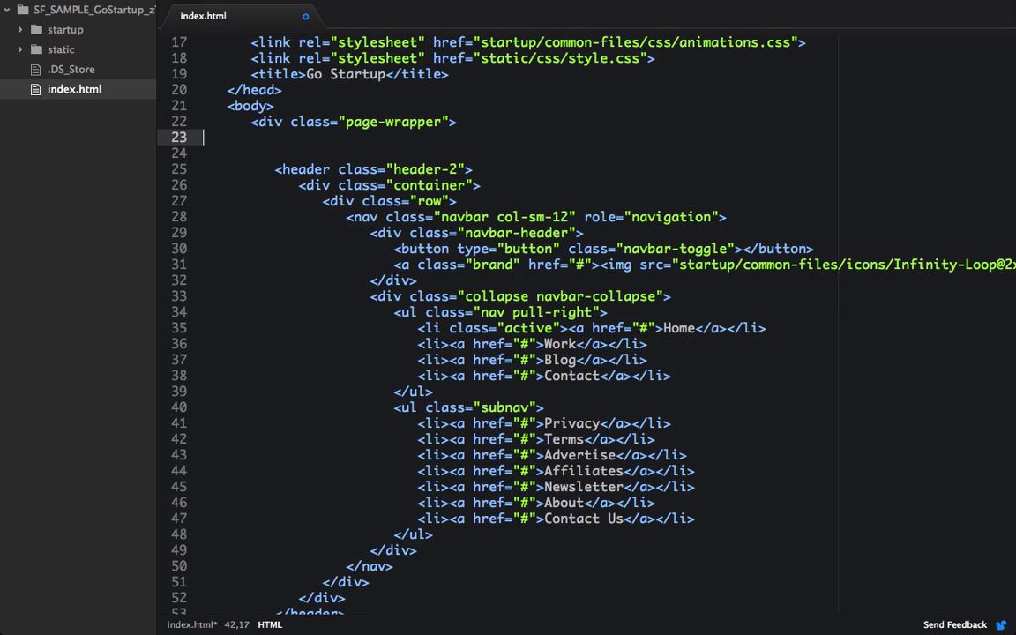
{"action": "key", "text": "Delete"}
{"action": "key", "text": "Delete"}
{"action": "left_click", "coordinate": [530, 214]}
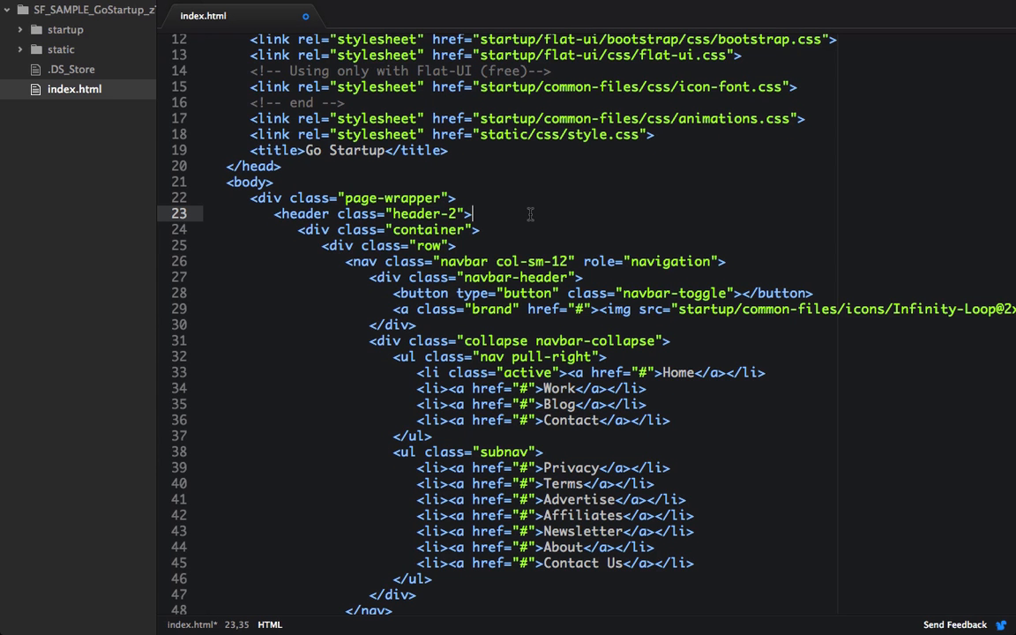
{"action": "scroll", "coordinate": [530, 214], "scroll_direction": "down", "scroll_amount": 9}
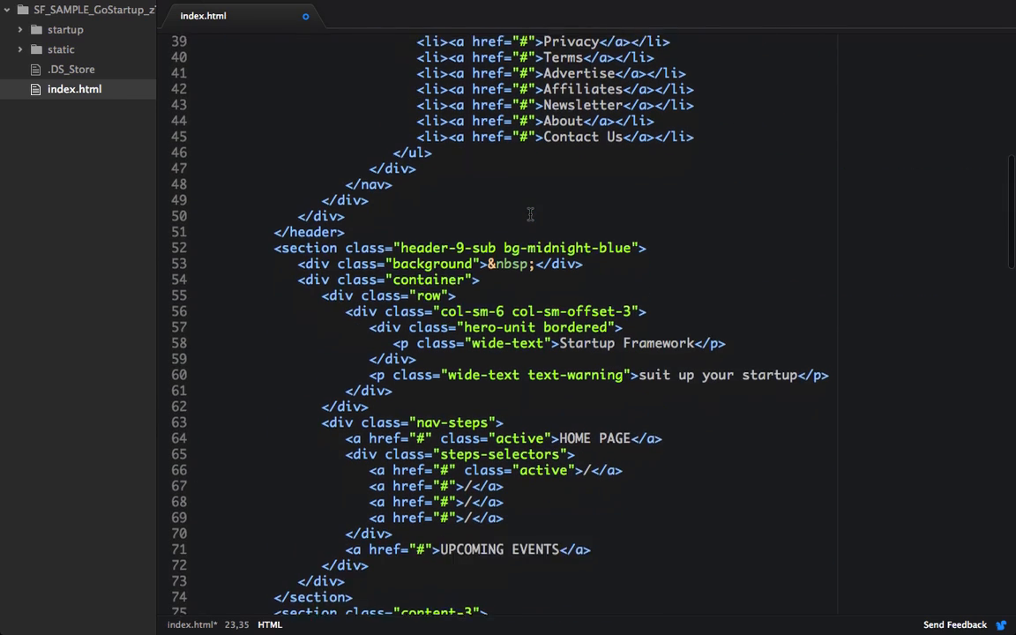
{"action": "left_click", "coordinate": [432, 245]}
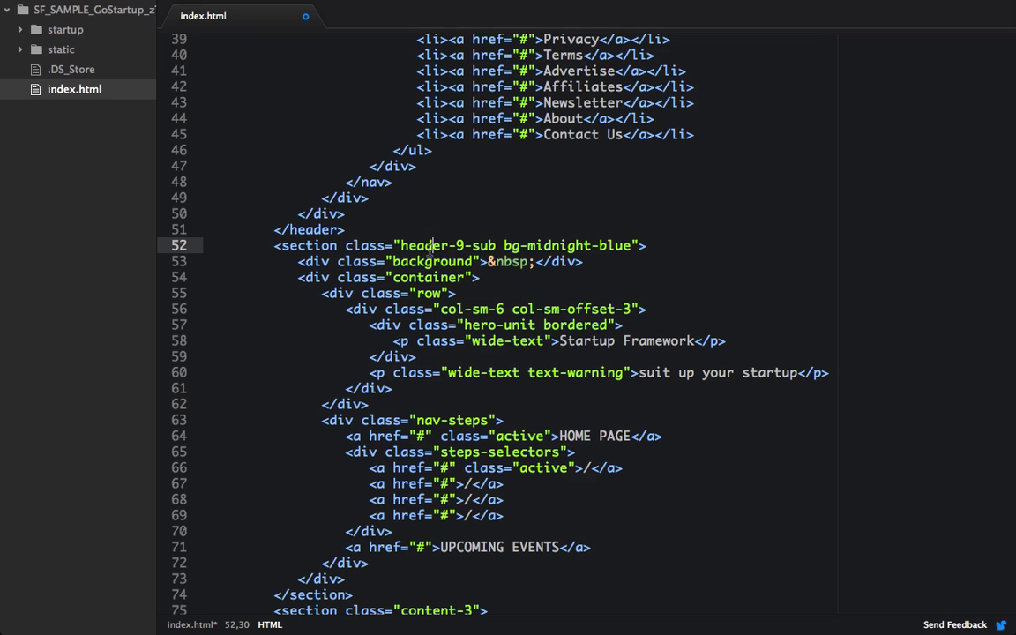
{"action": "key", "text": "ctrl+s"}
{"action": "key", "text": "alt+Tab"}
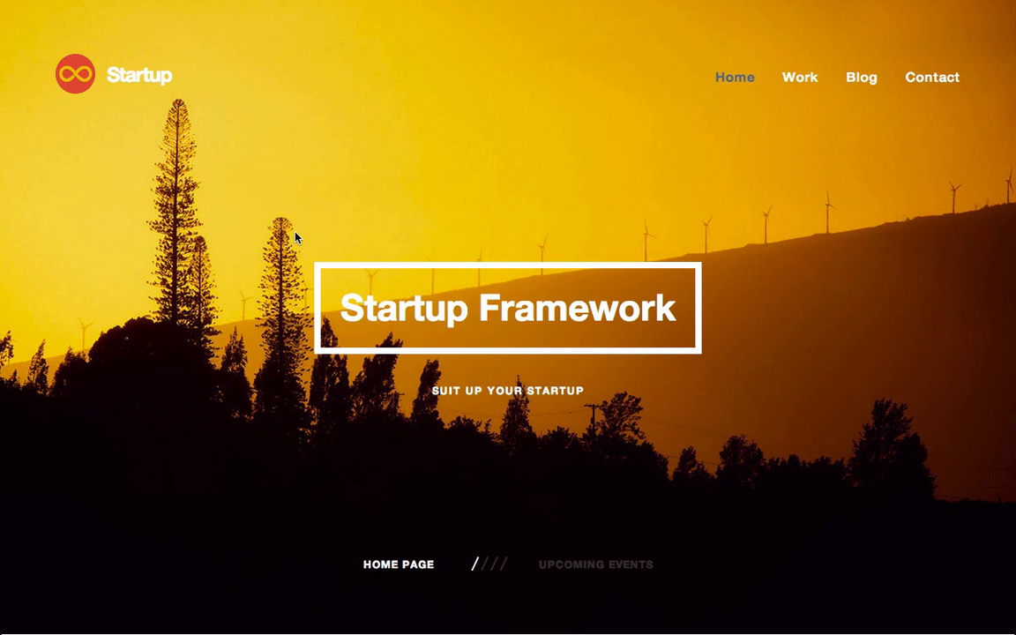
{"action": "key", "text": "super+Tab"}
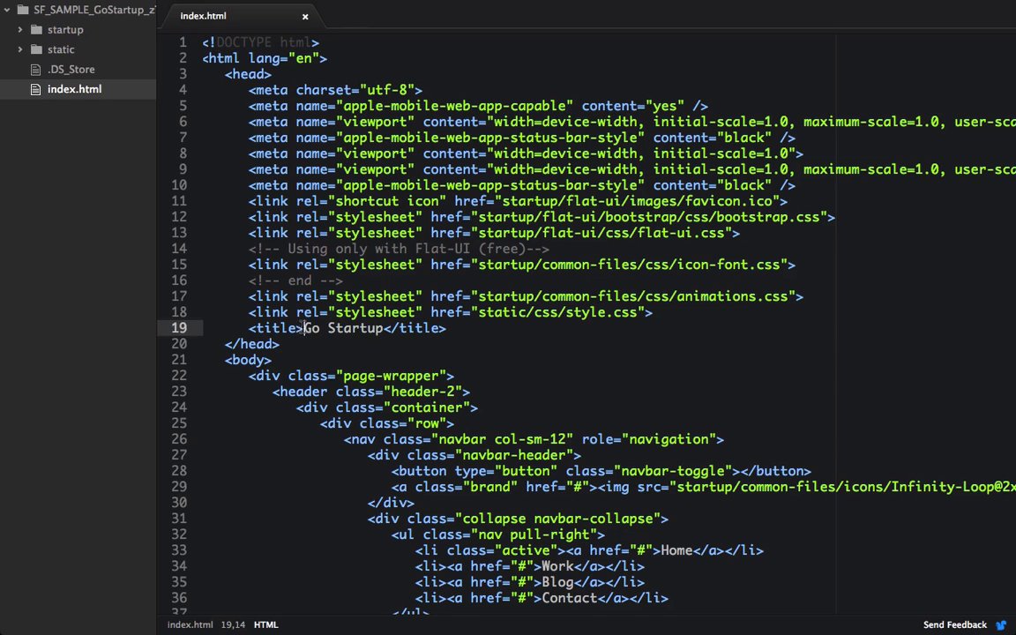
Step: Retitle the page Baseball App and rename the nav links Home, Work, Blog, Contact to Baseball App, Cards, Schedule, Team
{"action": "left_click_drag", "start_coordinate": [303, 329], "coordinate": [384, 328]}
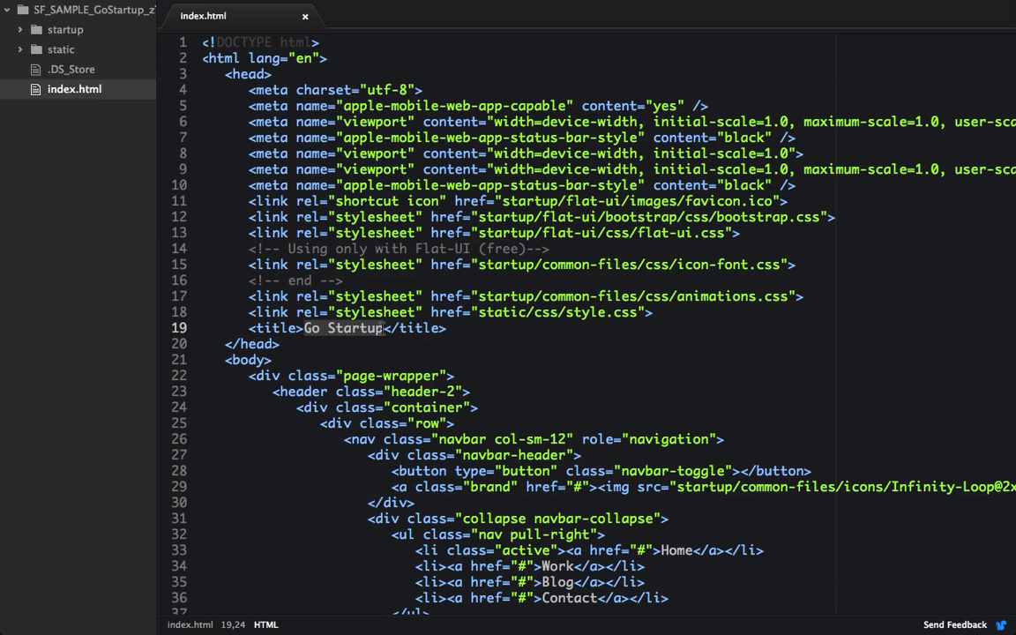
{"action": "type", "text": "Baseball App"}
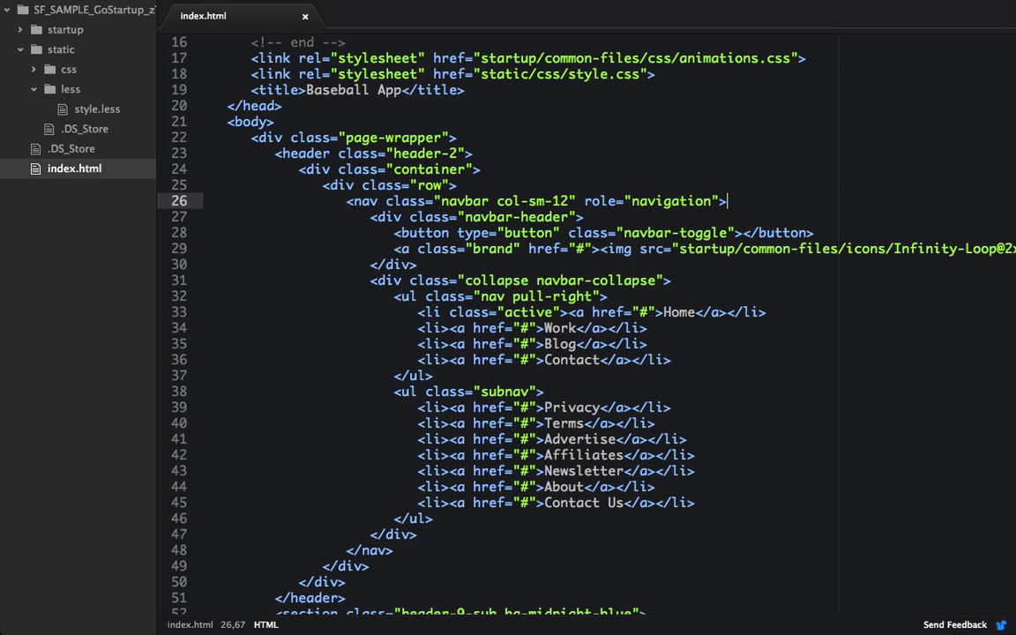
{"action": "double_click", "coordinate": [679, 312]}
{"action": "type", "text": "Baseball App"}
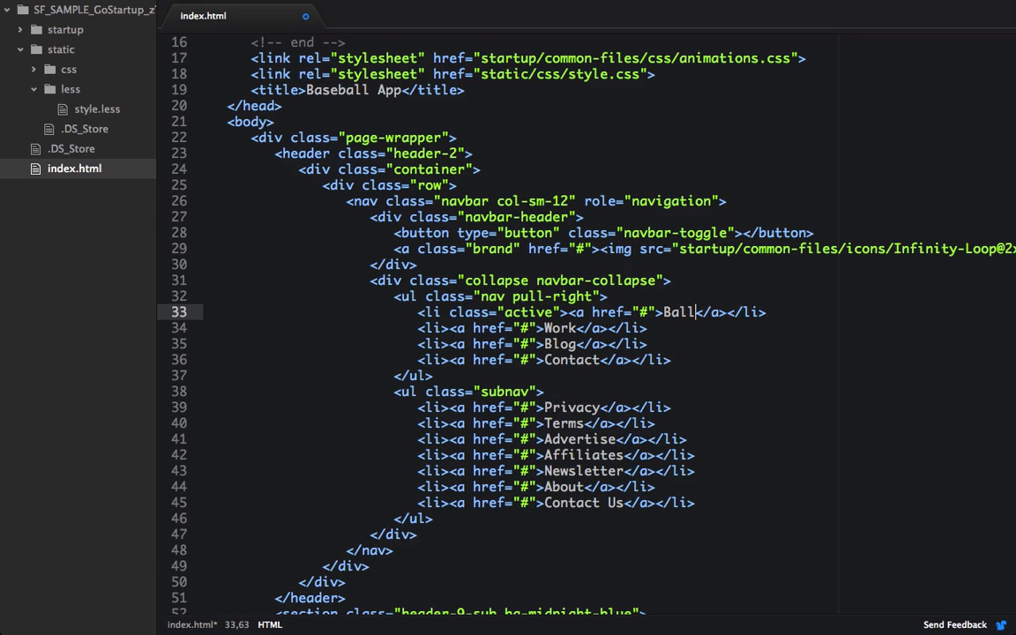
{"action": "left_click", "coordinate": [557, 328]}
{"action": "type", "text": "Cards"}
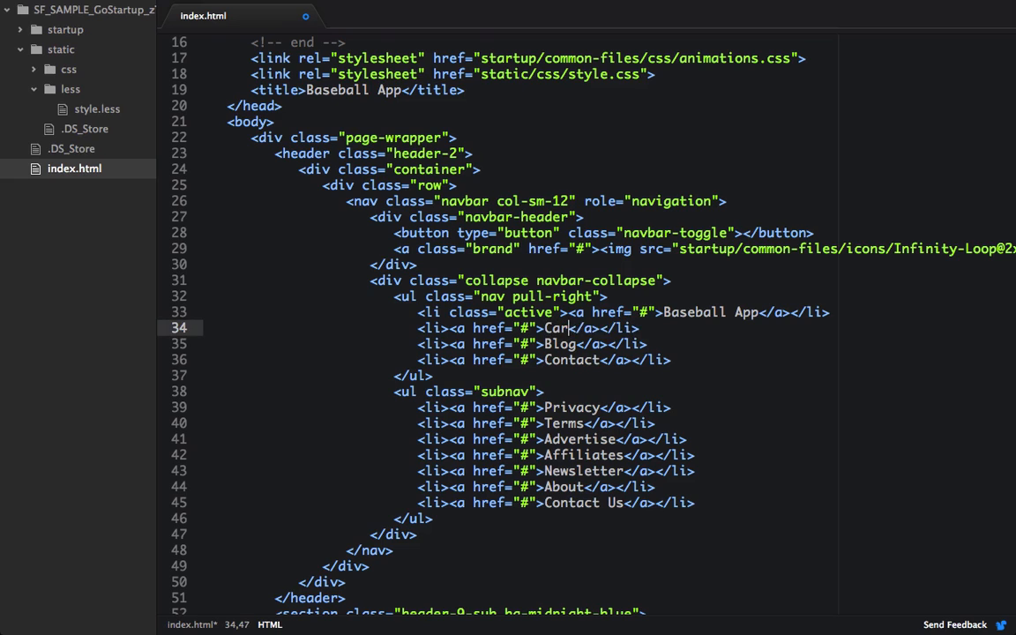
{"action": "double_click", "coordinate": [560, 344]}
{"action": "type", "text": "Seche"}
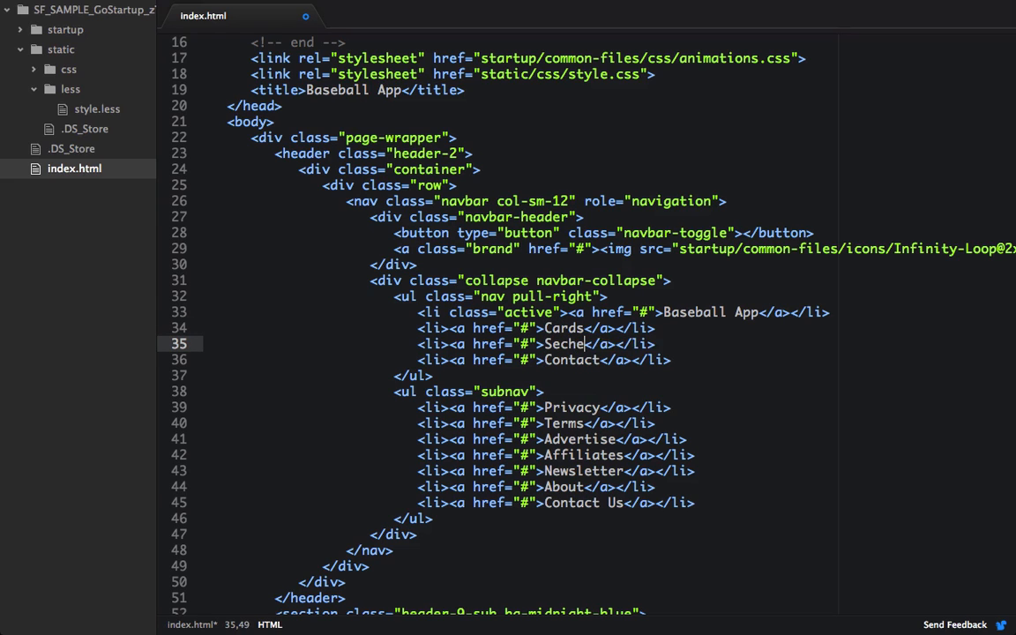
{"action": "type", "text": "dule"}
{"action": "double_click", "coordinate": [571, 360]}
{"action": "type", "text": "Tea"}
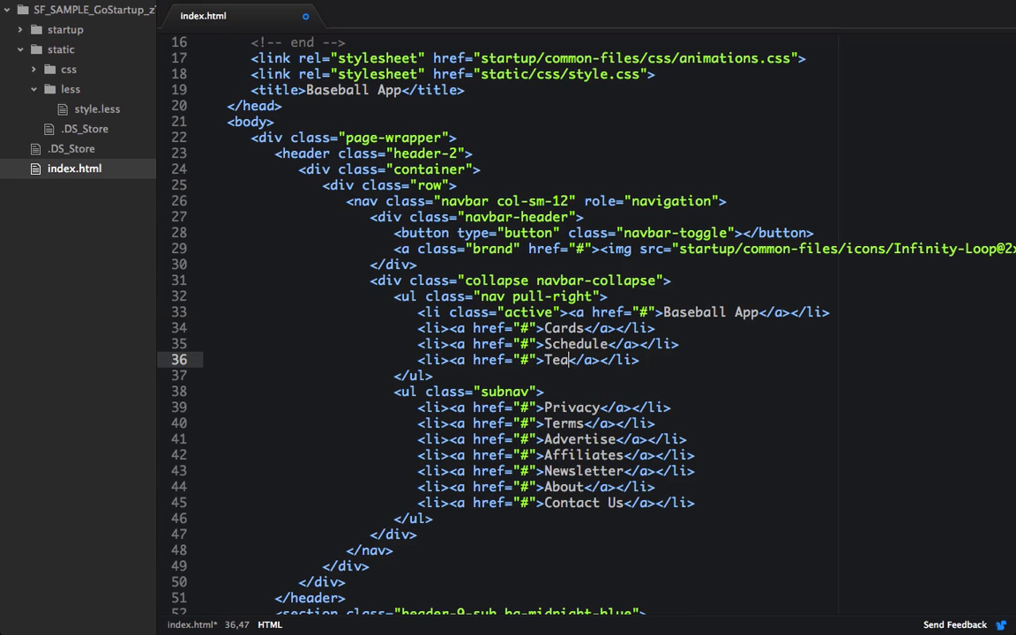
{"action": "type", "text": "m"}
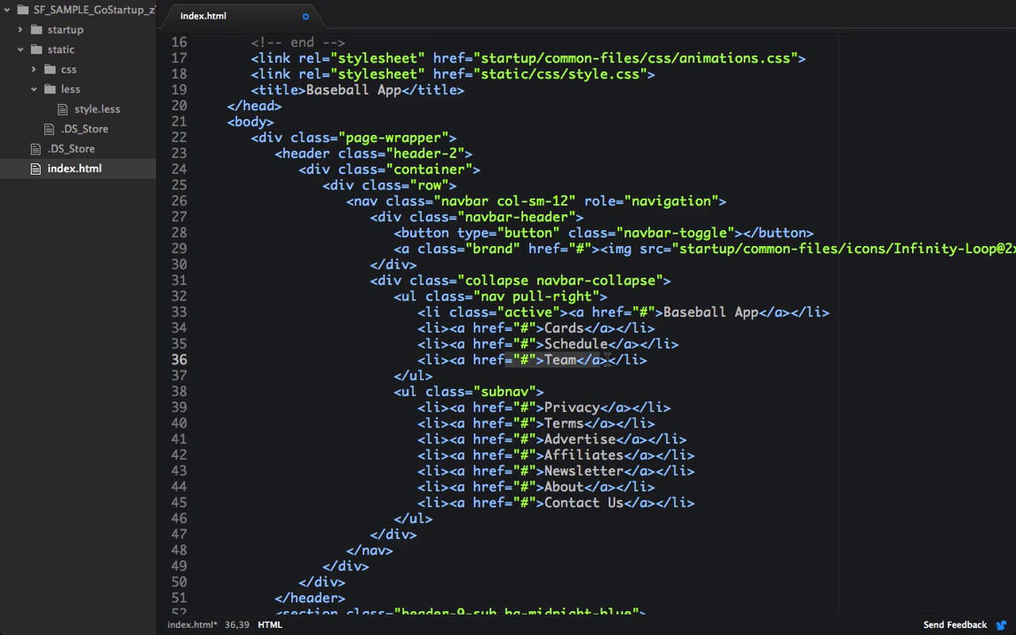
Step: Duplicate the Team link line and rename the copy People
{"action": "key", "text": "End"}
{"action": "key", "text": "ctrl+shift+d"}
{"action": "double_click", "coordinate": [560, 375]}
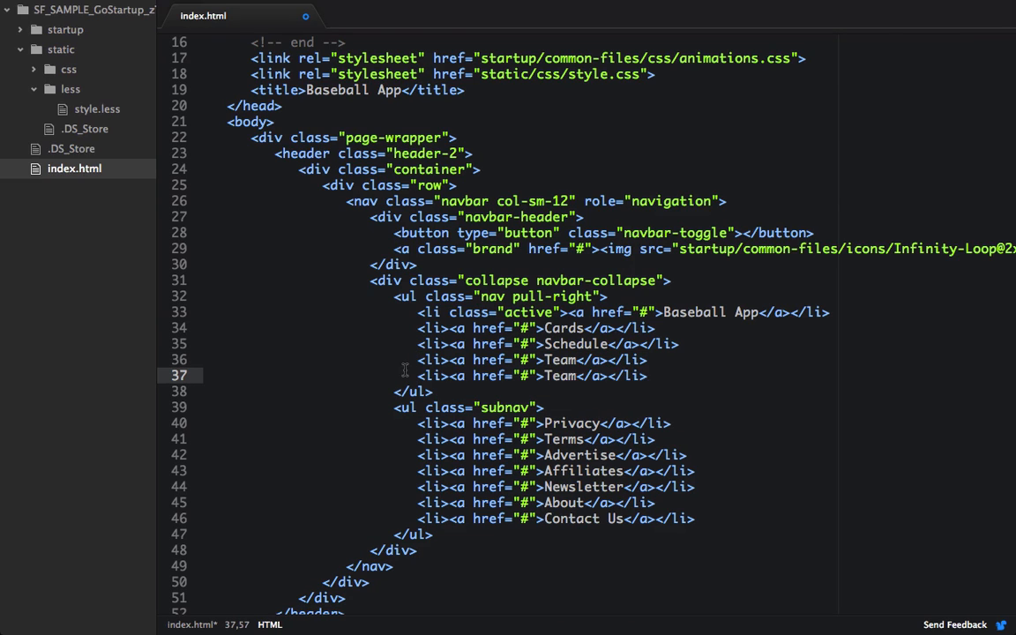
{"action": "type", "text": "People"}
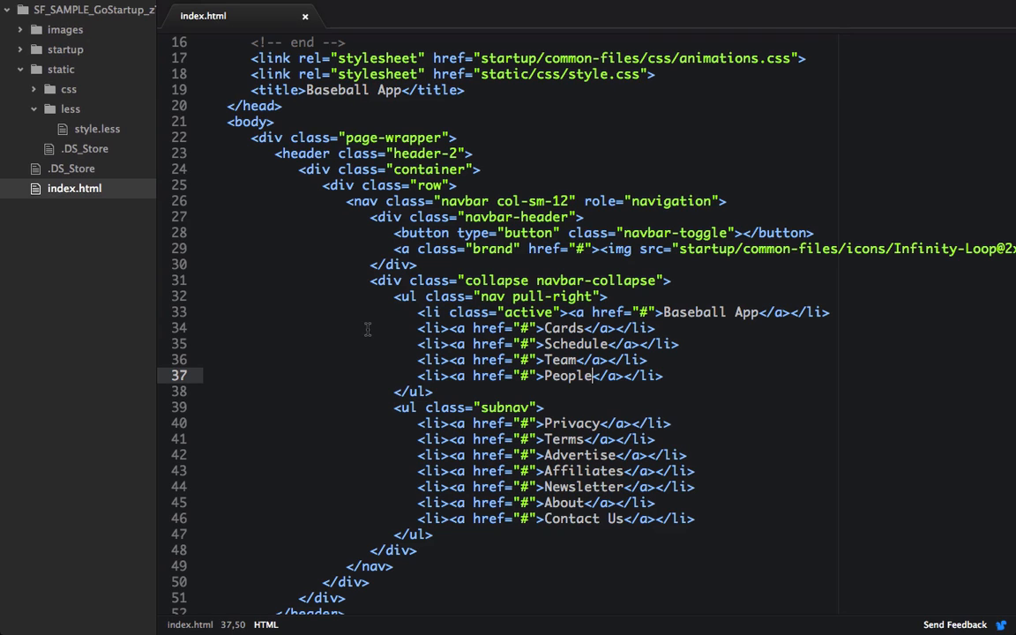
Step: Put the logo img on its own line with src images/logo.png and width 173 in place of the 50x50 icon
{"action": "left_click", "coordinate": [23, 31]}
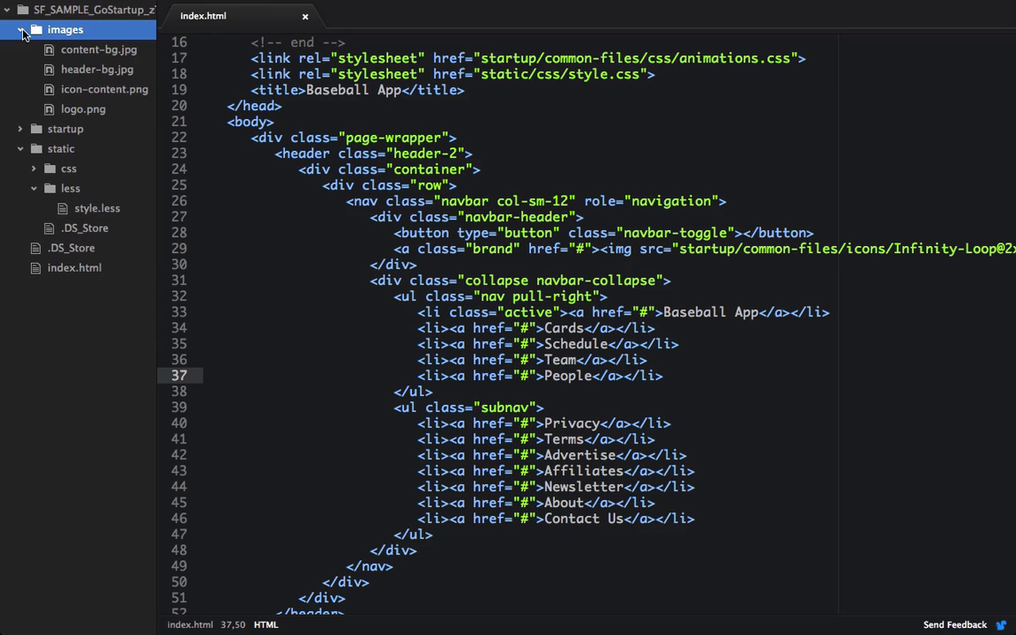
{"action": "left_click", "coordinate": [306, 264]}
{"action": "left_click", "coordinate": [600, 248]}
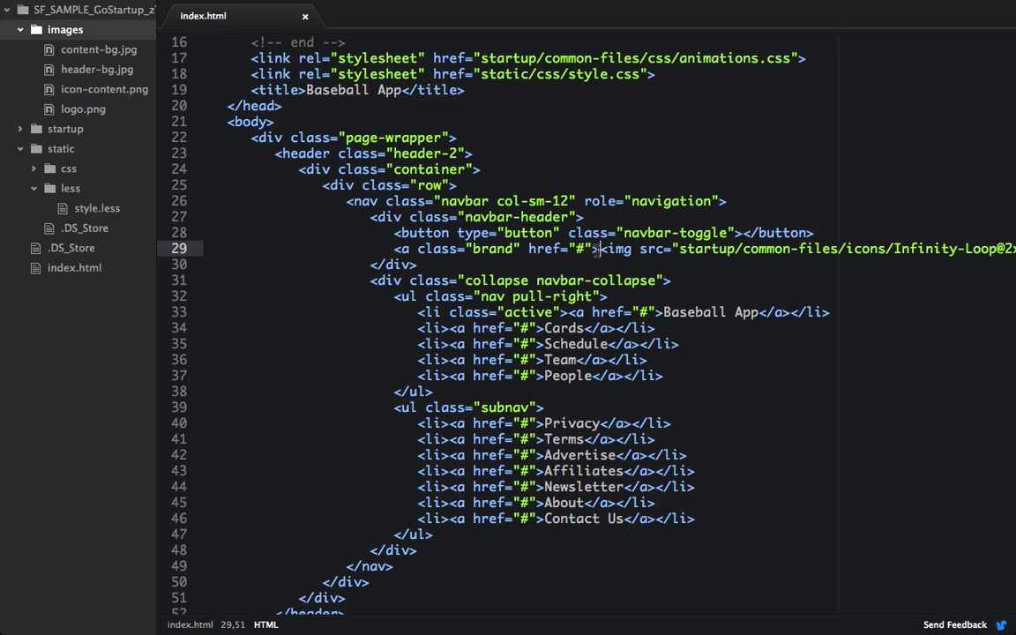
{"action": "key", "text": "Return"}
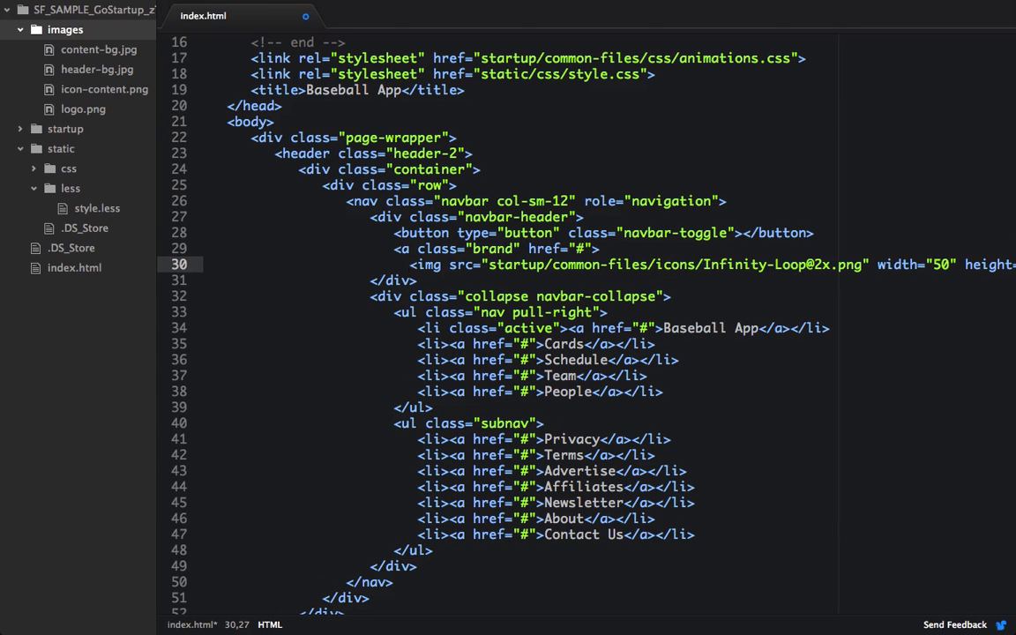
{"action": "double_click", "coordinate": [516, 264]}
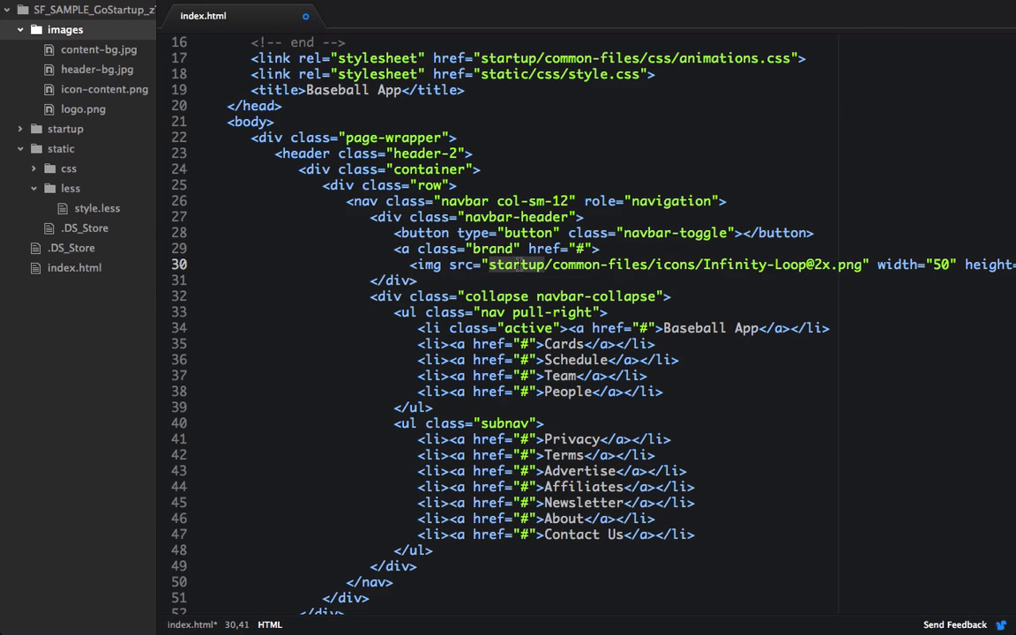
{"action": "type", "text": "images"}
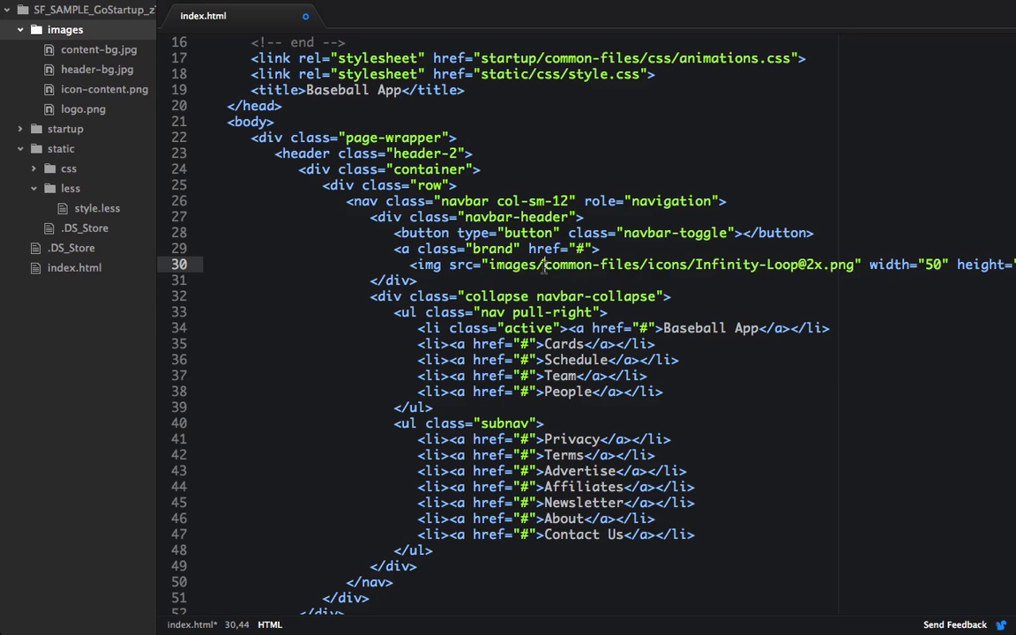
{"action": "left_click_drag", "start_coordinate": [544, 264], "coordinate": [824, 263]}
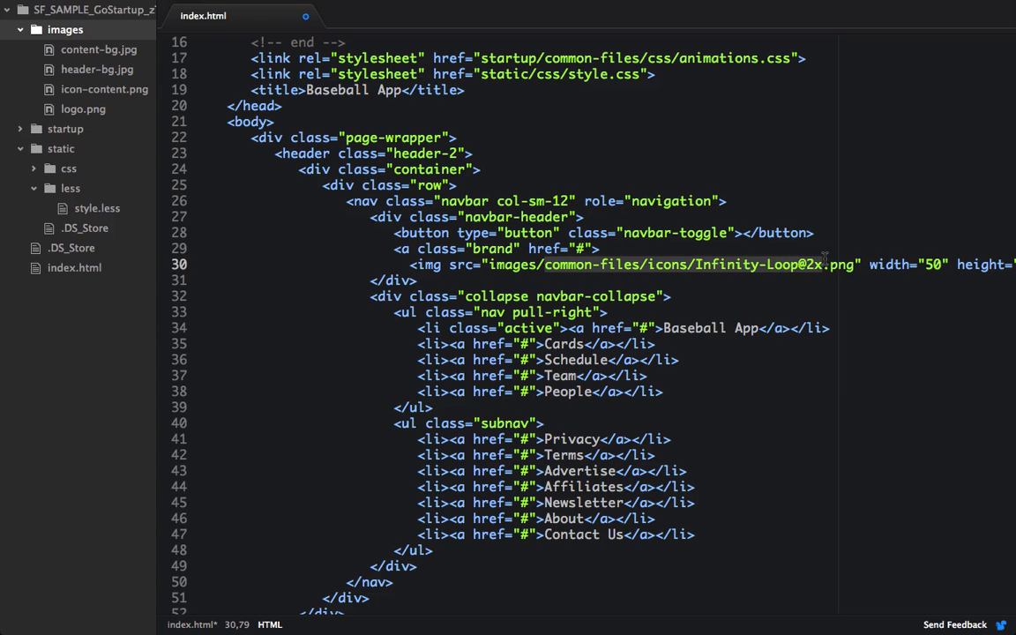
{"action": "type", "text": "logo"}
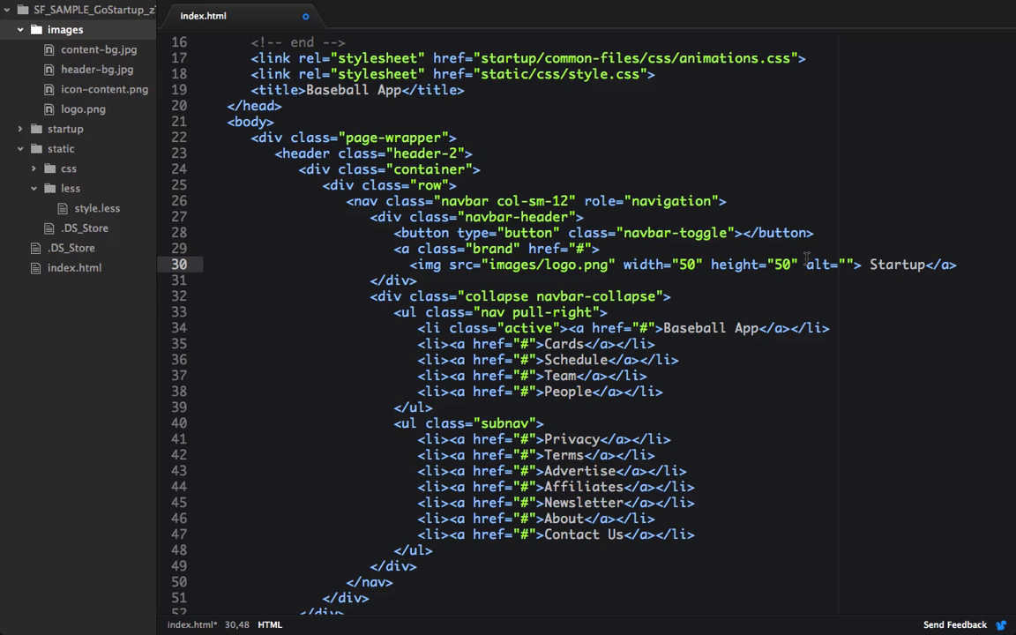
{"action": "double_click", "coordinate": [686, 265]}
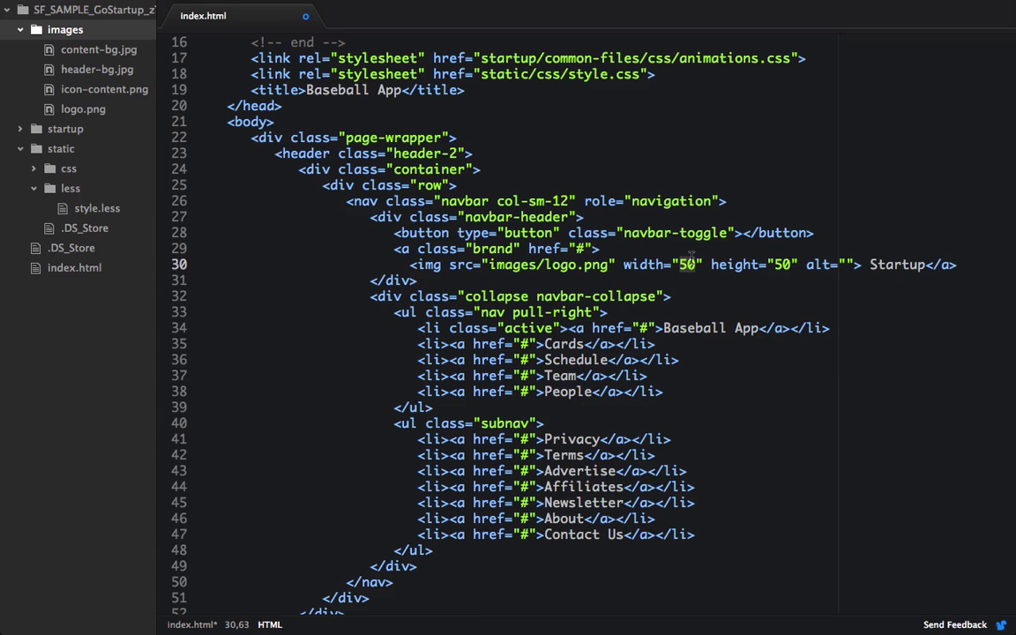
{"action": "type", "text": "173"}
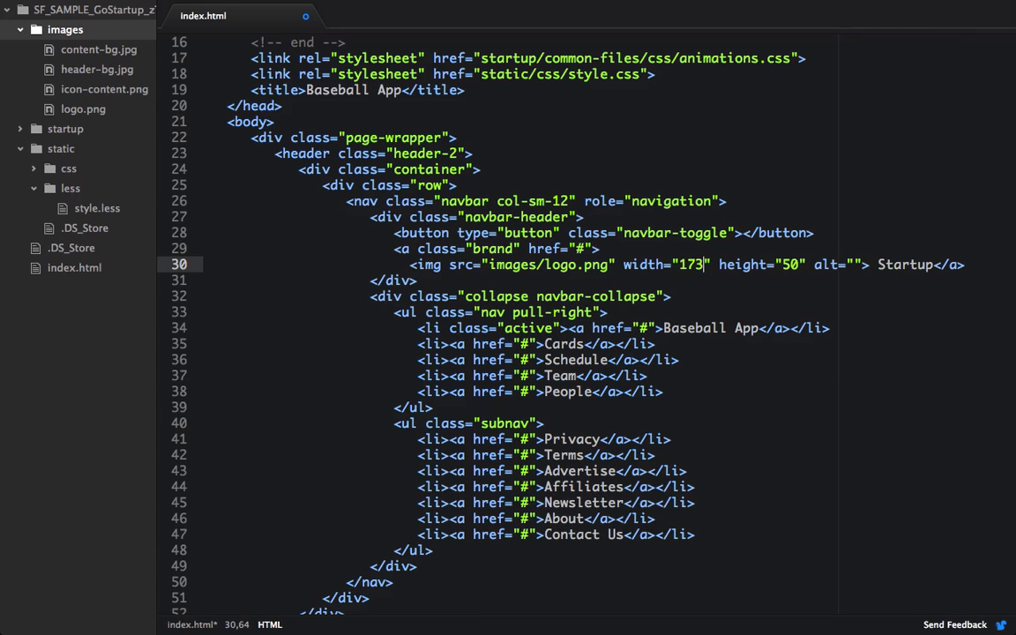
{"action": "double_click", "coordinate": [789, 264]}
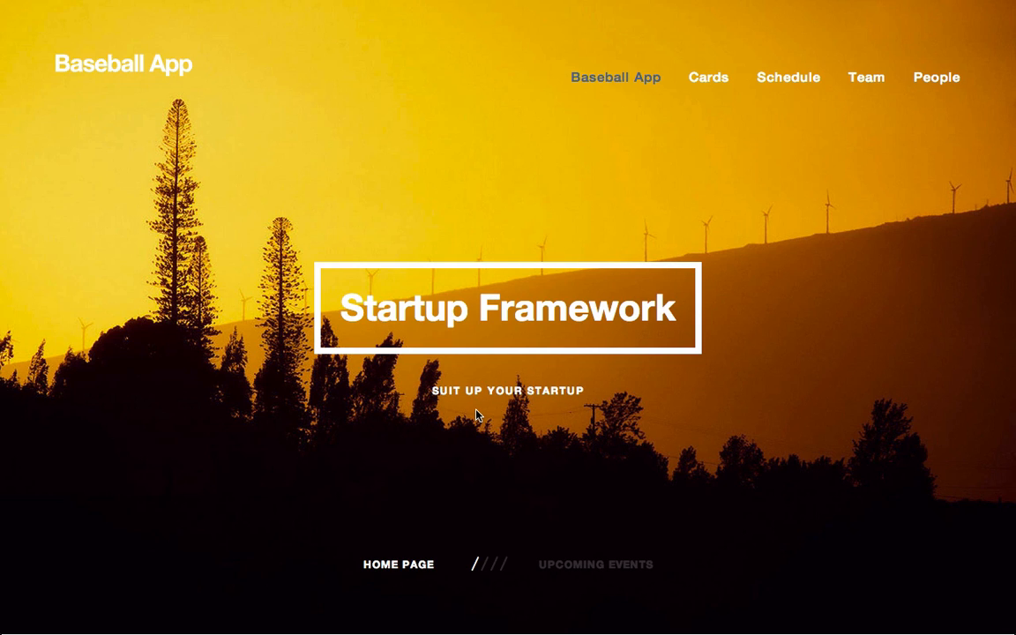
Step: Bring up Chrome's developer tools docked beside the Baseball App page
{"action": "key", "text": "ctrl+shift+j"}
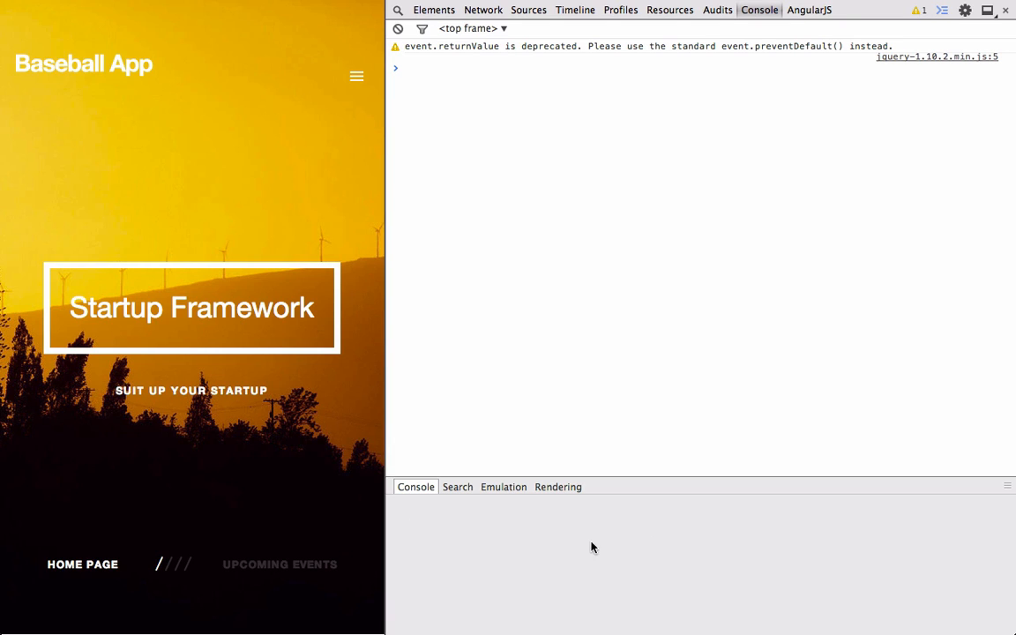
Step: Choose Apple iPhone 5 as the device in the DevTools Emulation panel
{"action": "left_click", "coordinate": [943, 11]}
{"action": "left_click", "coordinate": [490, 487]}
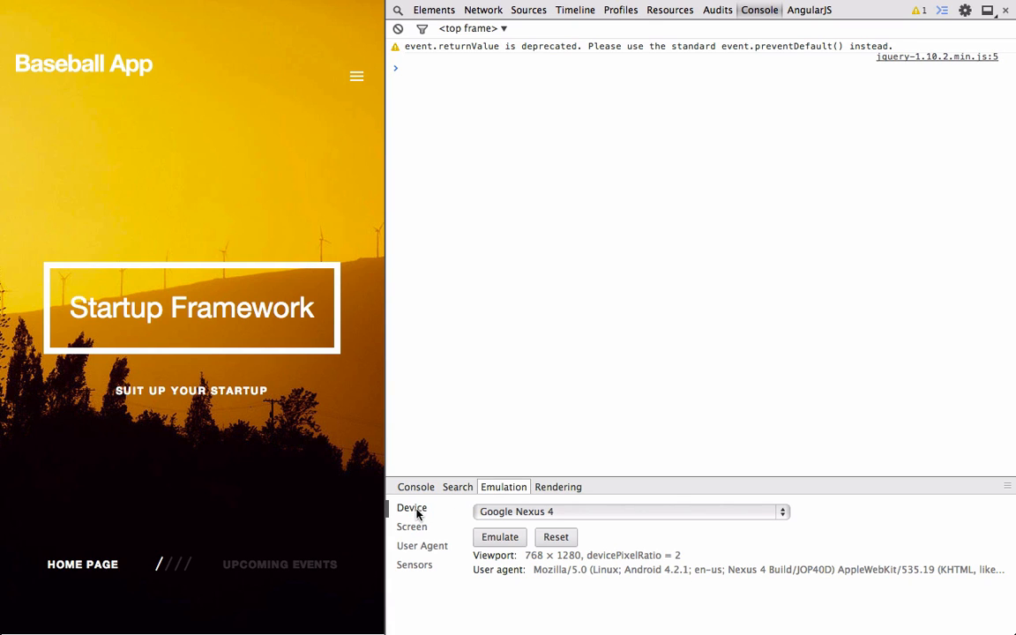
{"action": "left_click", "coordinate": [493, 516]}
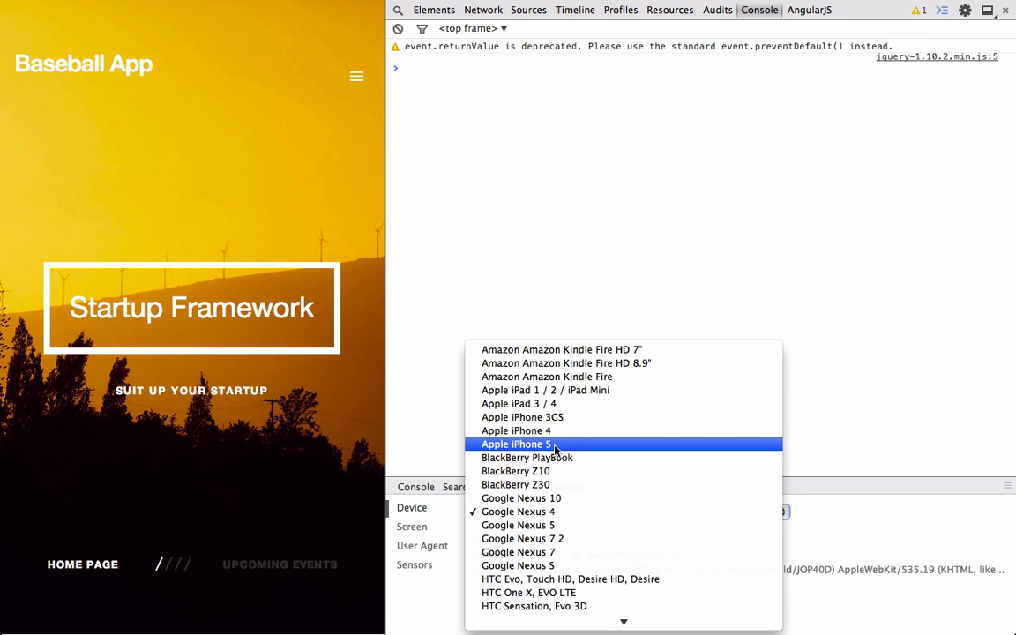
{"action": "left_click", "coordinate": [571, 445]}
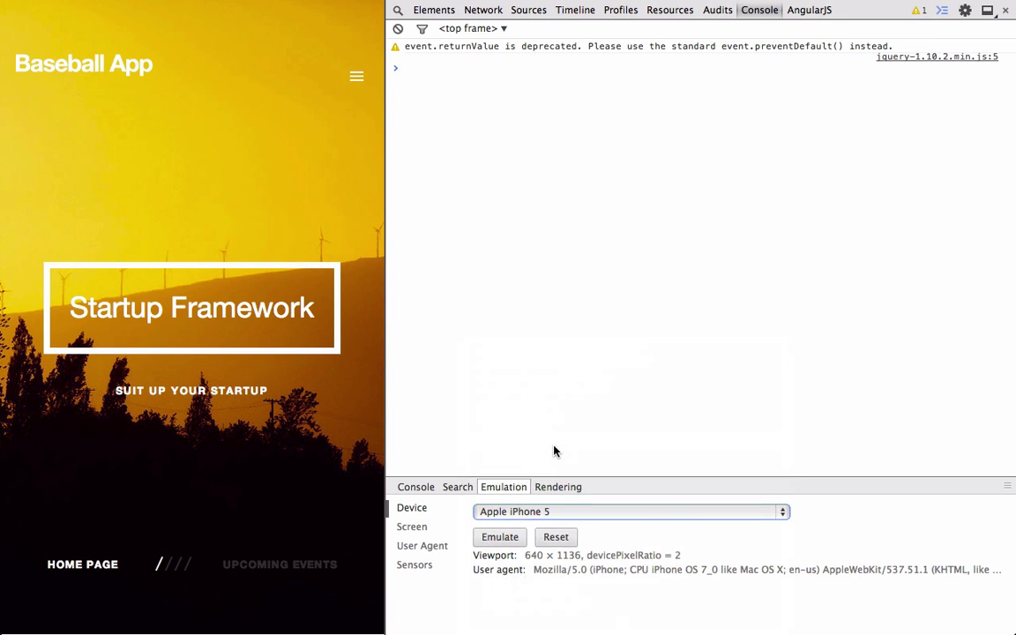
Step: Emulate the iPhone 5, reload the page and try the mobile hamburger menu open and closed
{"action": "left_click", "coordinate": [499, 536]}
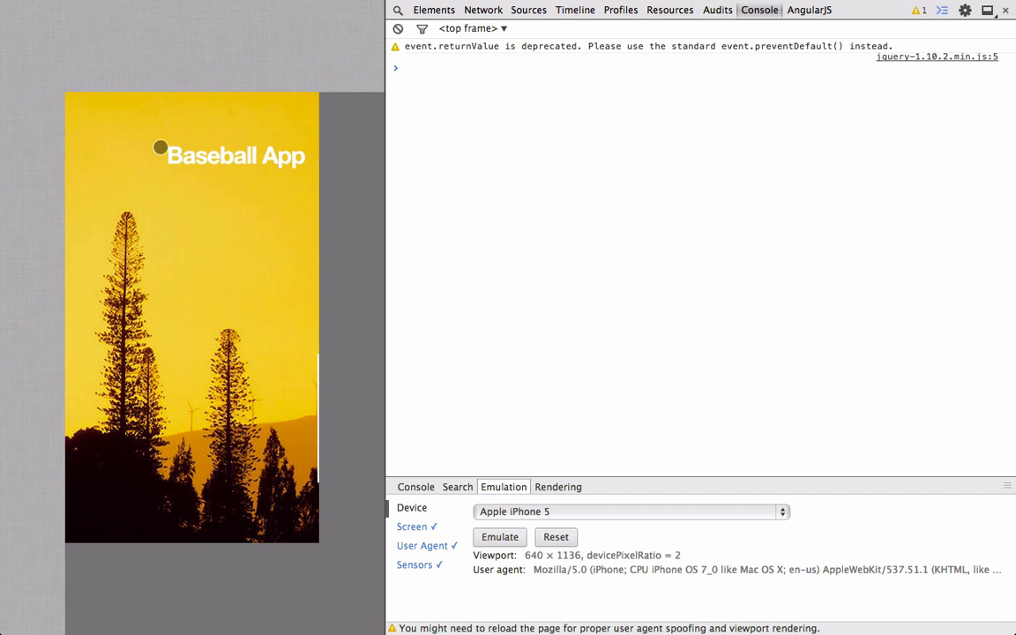
{"action": "right_click", "coordinate": [259, 82]}
{"action": "left_click", "coordinate": [300, 121]}
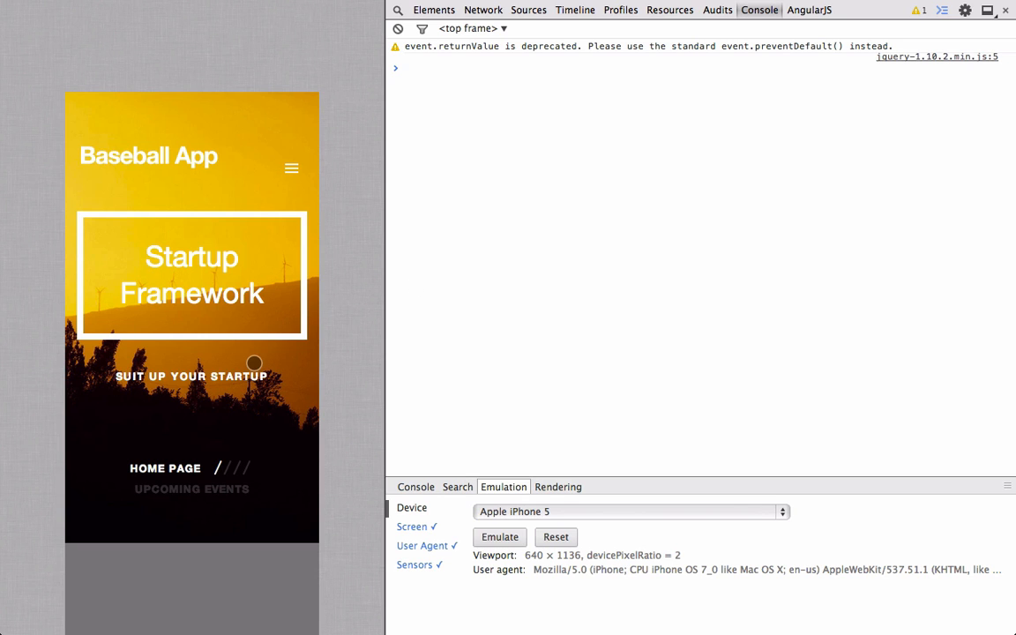
{"action": "left_click", "coordinate": [291, 168]}
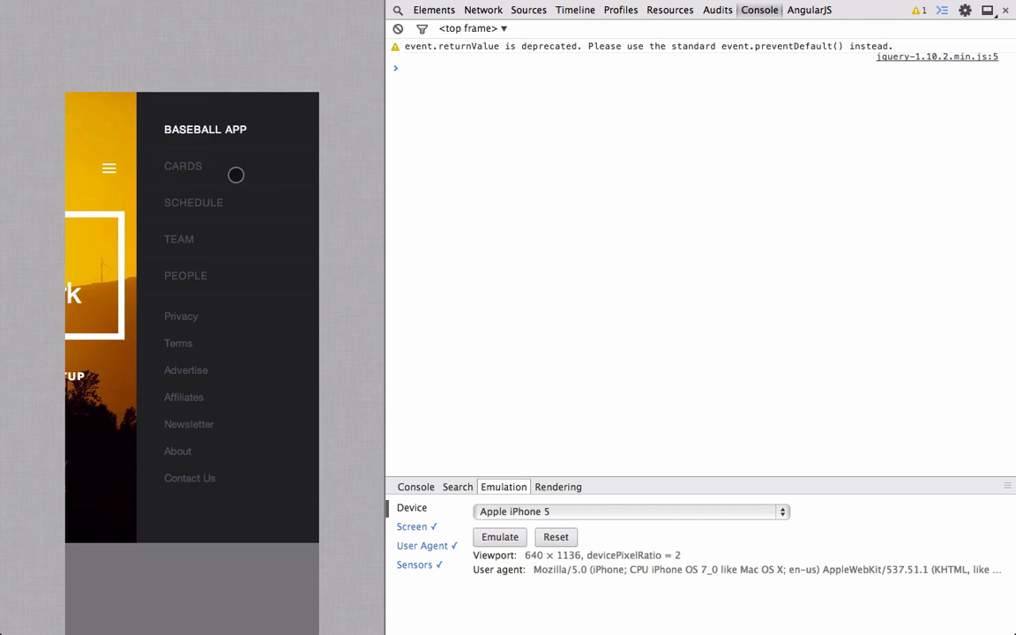
{"action": "left_click", "coordinate": [103, 200]}
{"action": "scroll", "coordinate": [108, 281], "scroll_direction": "down", "scroll_amount": 3}
{"action": "scroll", "coordinate": [108, 280], "scroll_direction": "down", "scroll_amount": 5}
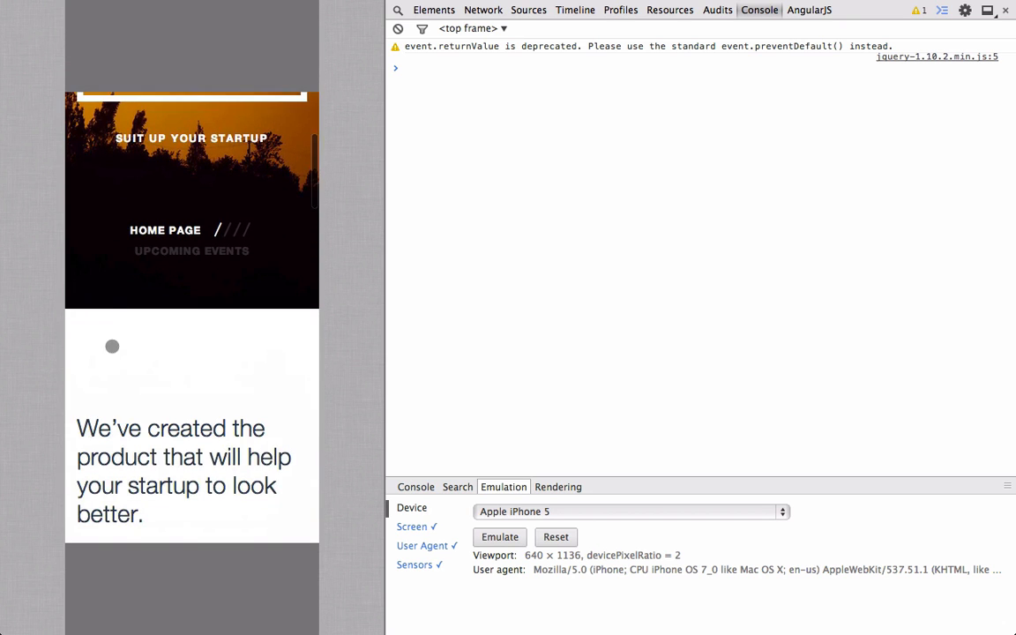
{"action": "scroll", "coordinate": [109, 308], "scroll_direction": "down", "scroll_amount": 5}
{"action": "scroll", "coordinate": [108, 335], "scroll_direction": "down", "scroll_amount": 5}
{"action": "scroll", "coordinate": [115, 415], "scroll_direction": "down", "scroll_amount": 5}
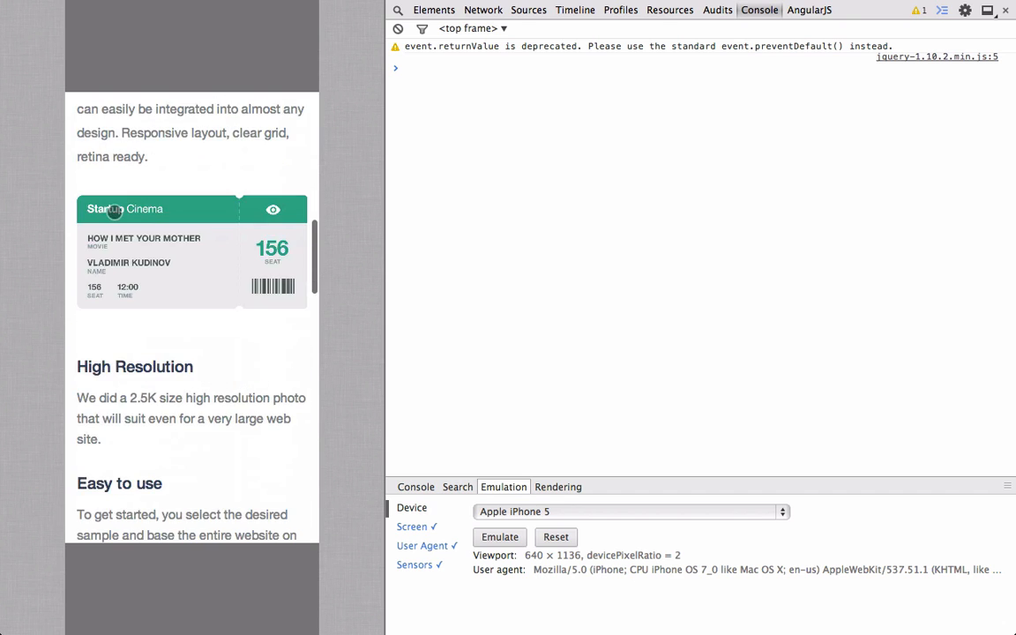
{"action": "scroll", "coordinate": [114, 335], "scroll_direction": "down", "scroll_amount": 5}
{"action": "scroll", "coordinate": [114, 335], "scroll_direction": "down", "scroll_amount": 5}
{"action": "scroll", "coordinate": [114, 361], "scroll_direction": "down", "scroll_amount": 5}
{"action": "scroll", "coordinate": [114, 405], "scroll_direction": "down", "scroll_amount": 5}
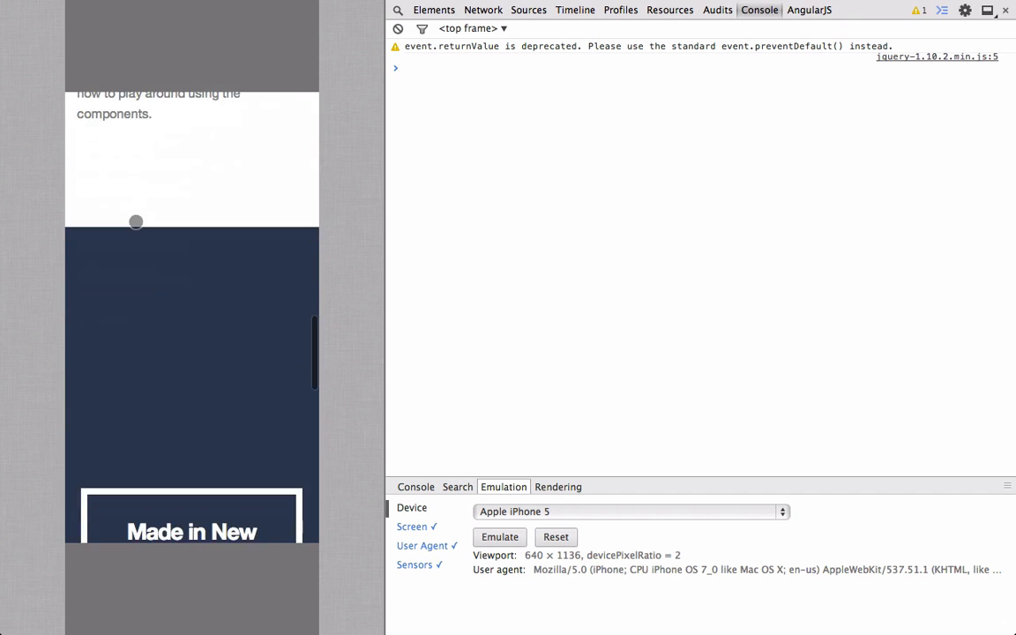
{"action": "scroll", "coordinate": [170, 335], "scroll_direction": "down", "scroll_amount": 5}
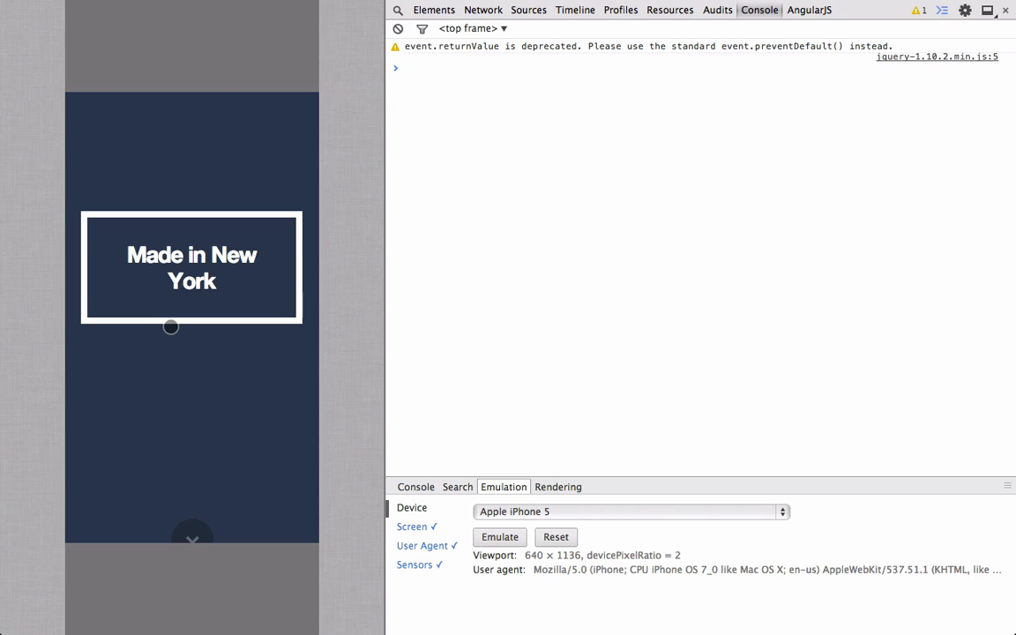
Step: Reset the iPhone 5 emulation and switch back to Atom
{"action": "left_click", "coordinate": [555, 536]}
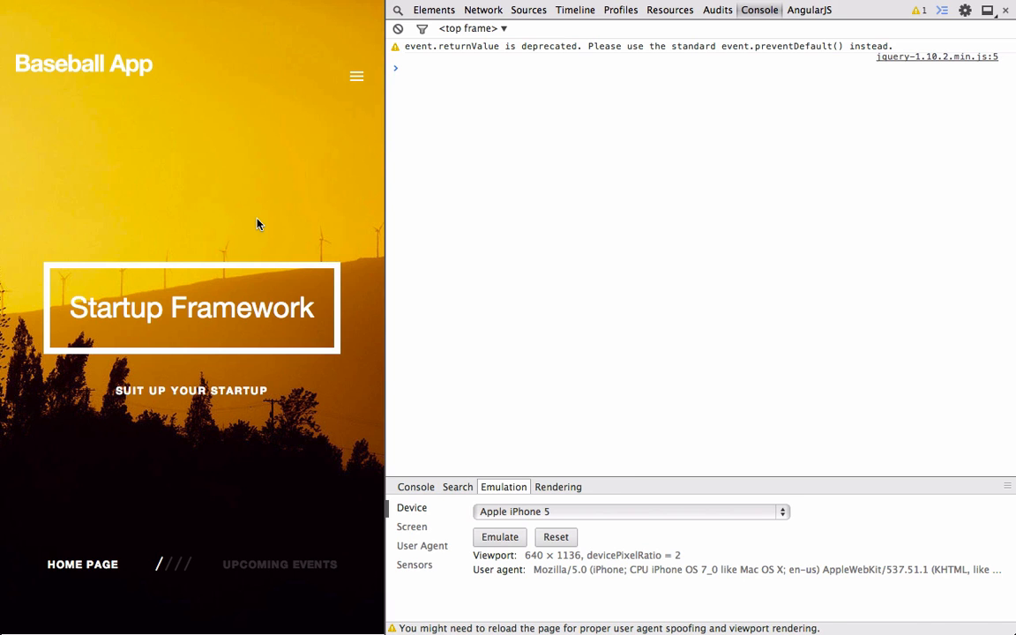
{"action": "key", "text": "super+Tab"}
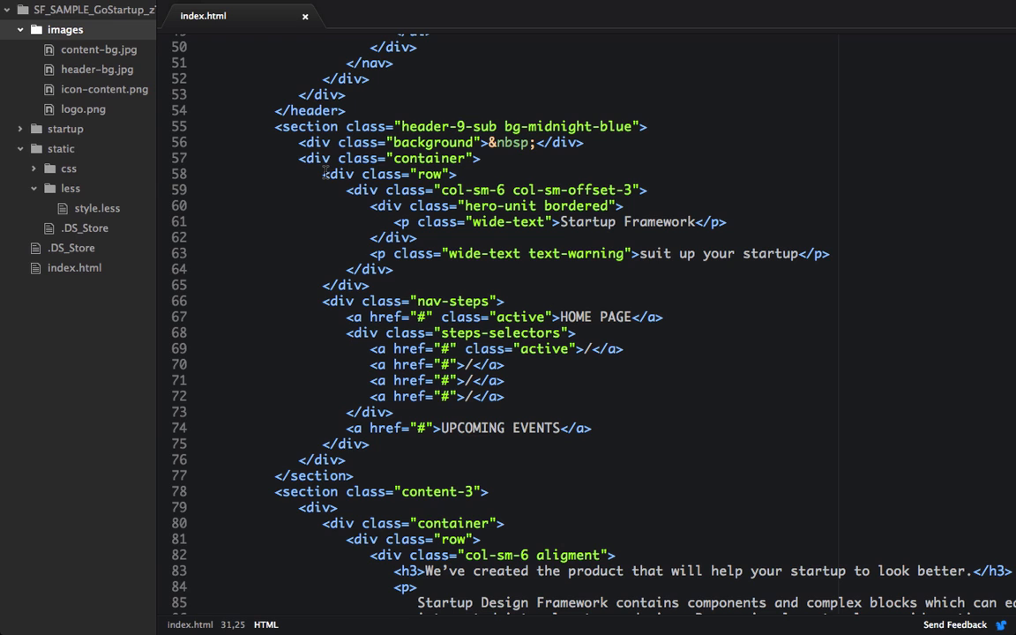
Step: Delete the Startup Framework hero box markup and its leftover empty line
{"action": "left_click_drag", "start_coordinate": [323, 174], "coordinate": [483, 288]}
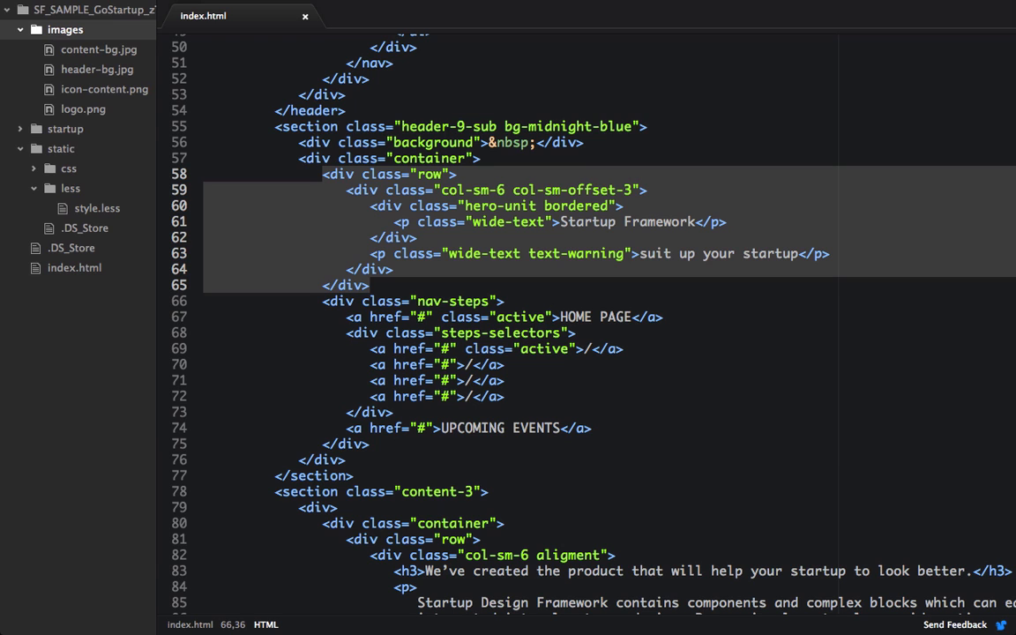
{"action": "key", "text": "BackSpace"}
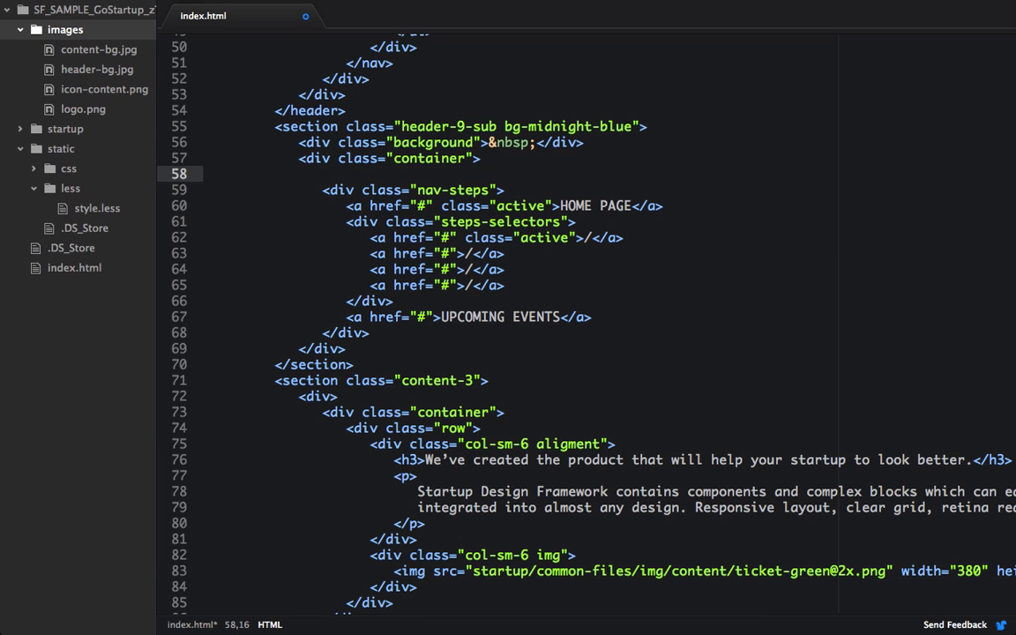
{"action": "key", "text": "BackSpace"}
{"action": "key", "text": "BackSpace"}
{"action": "key", "text": "BackSpace"}
{"action": "key", "text": "BackSpace"}
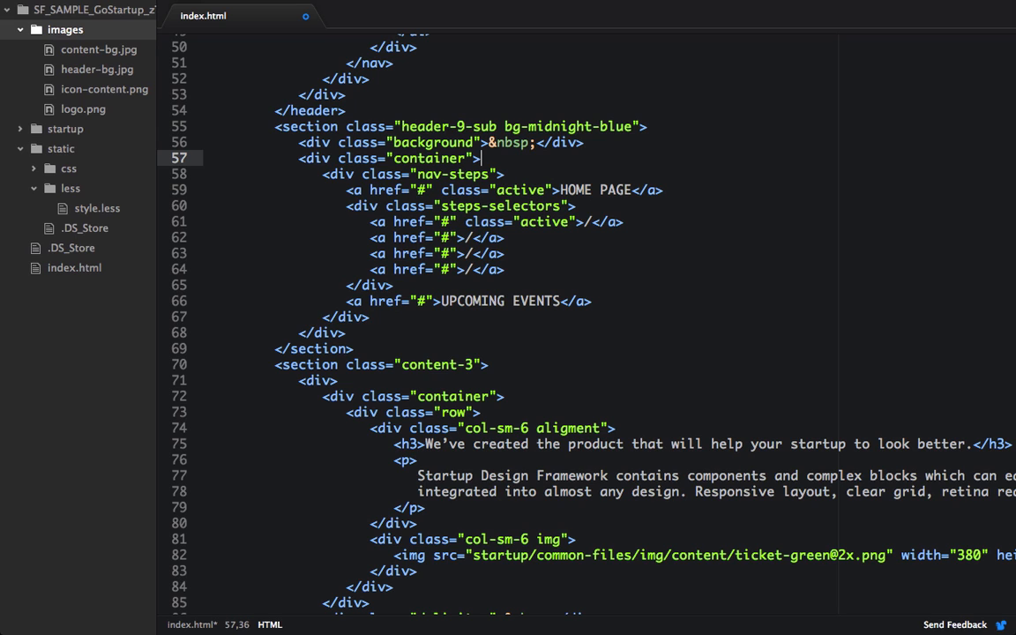
Step: Rename the HOME PAGE step to GREAT PEOPLE and UPCOMING EVENTS to BASEBALL CARDS
{"action": "left_click", "coordinate": [559, 189]}
{"action": "key", "text": "shift+ctrl+Right"}
{"action": "key", "text": "shift+ctrl+Right"}
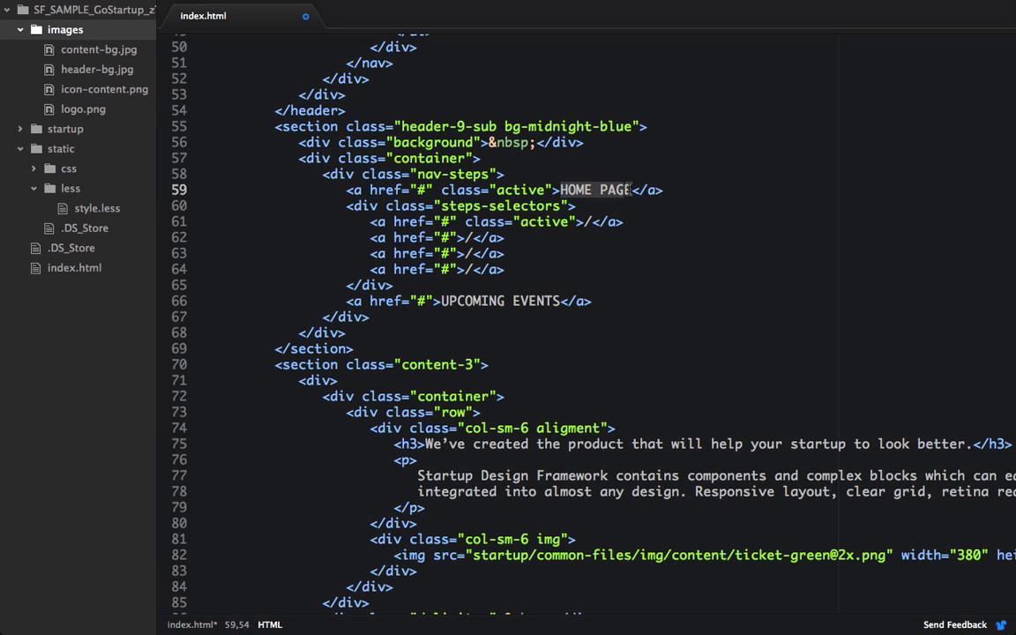
{"action": "type", "text": "GREAT PEOPL"}
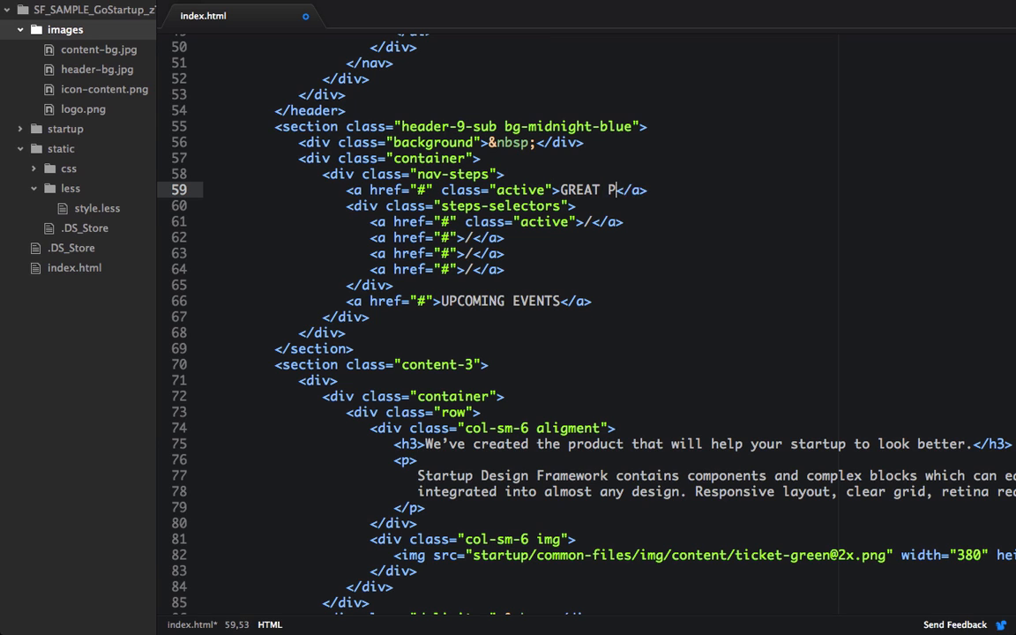
{"action": "type", "text": "E"}
{"action": "left_click", "coordinate": [473, 301]}
{"action": "left_click_drag", "start_coordinate": [441, 301], "coordinate": [556, 301]}
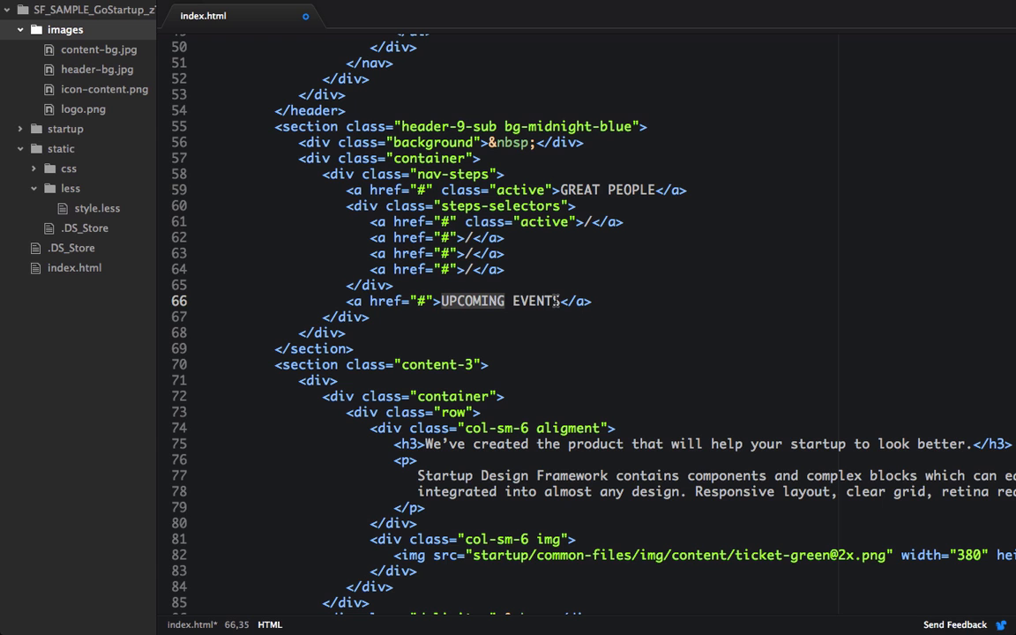
{"action": "type", "text": "B"}
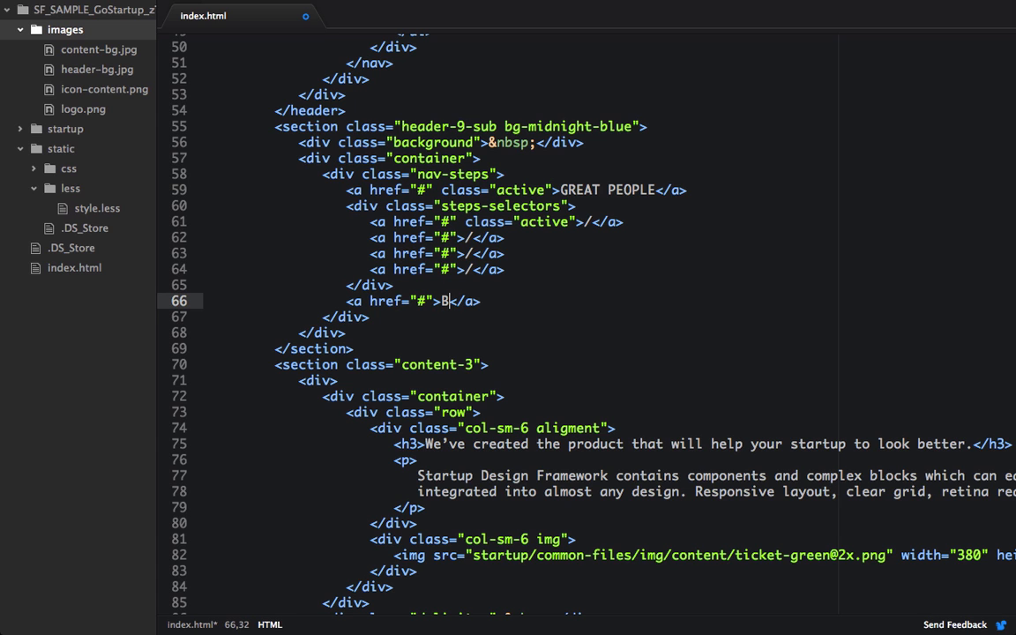
{"action": "type", "text": "ASEBALL CARDS"}
{"action": "scroll", "coordinate": [529, 353], "scroll_direction": "down", "scroll_amount": 5}
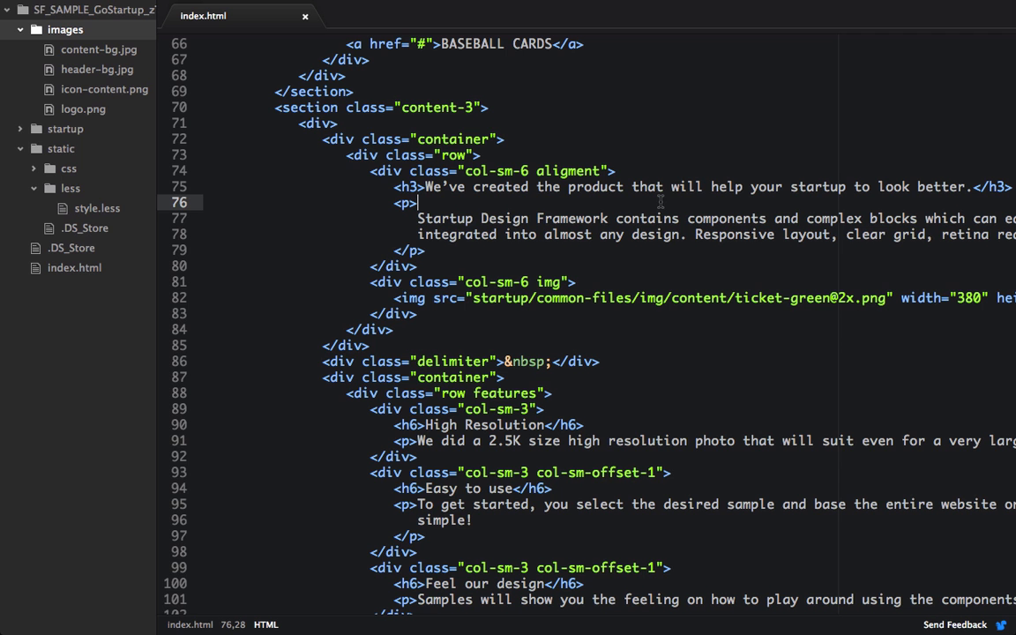
Step: Replace the Made in New York heading with The World of Baseball
{"action": "left_click", "coordinate": [427, 186]}
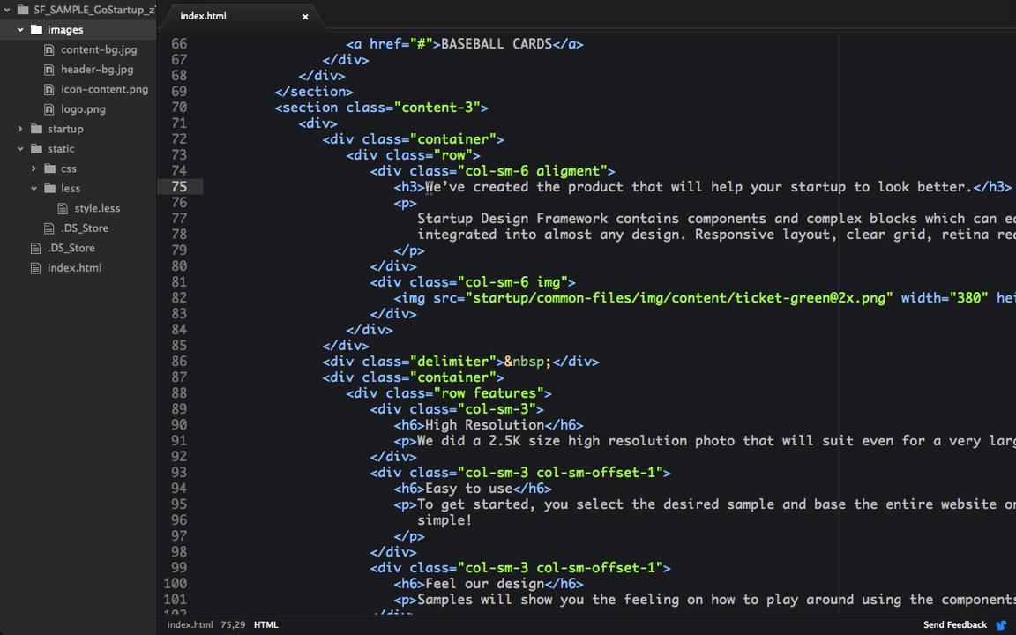
{"action": "type", "text": "Great Peop"}
{"action": "scroll", "coordinate": [529, 352], "scroll_direction": "down", "scroll_amount": 10}
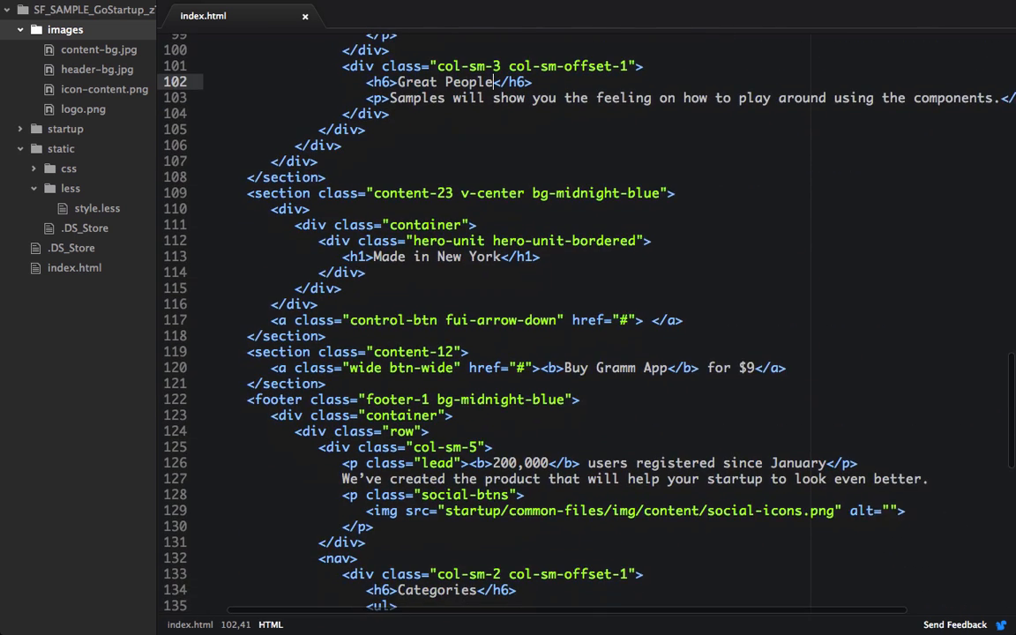
{"action": "left_click", "coordinate": [379, 266]}
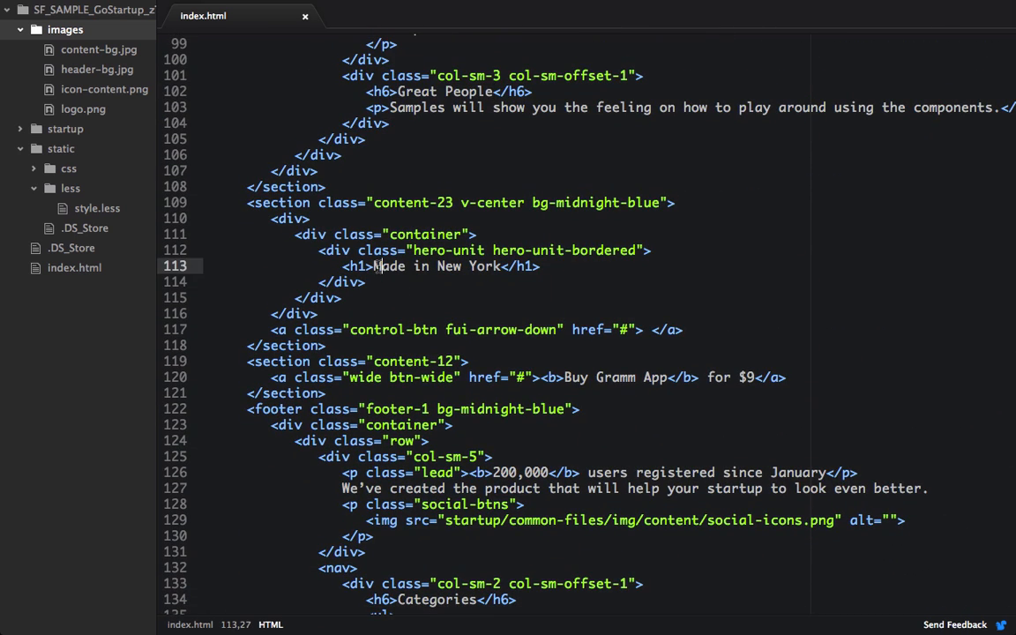
{"action": "left_click_drag", "start_coordinate": [373, 267], "coordinate": [500, 266]}
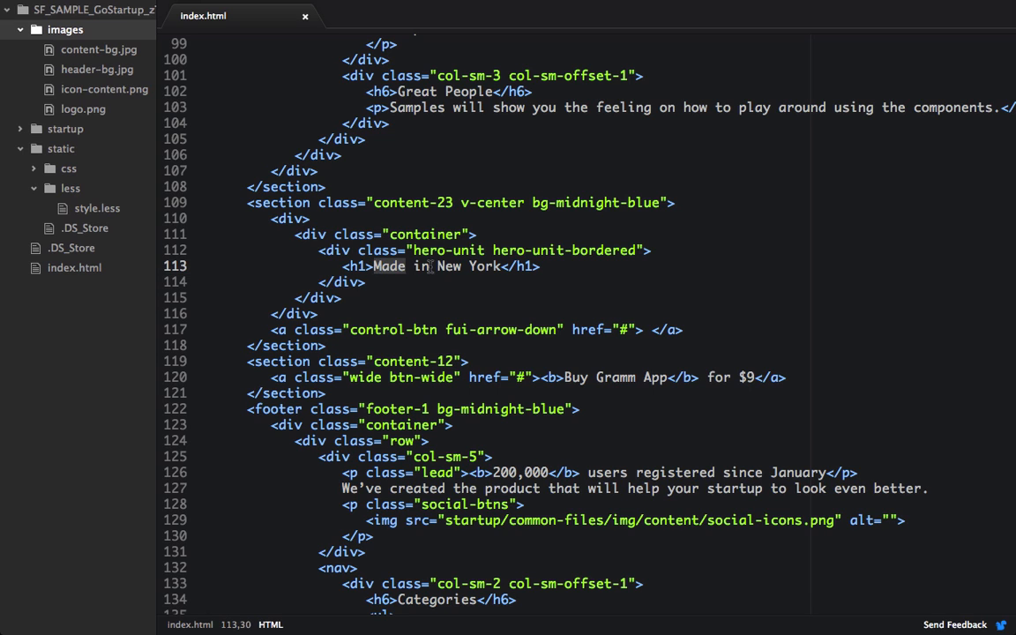
{"action": "type", "text": "The World of Baseball"}
Step: Reword the buy button from Gramm for $9 to Baseball App for $4.99
{"action": "double_click", "coordinate": [615, 377]}
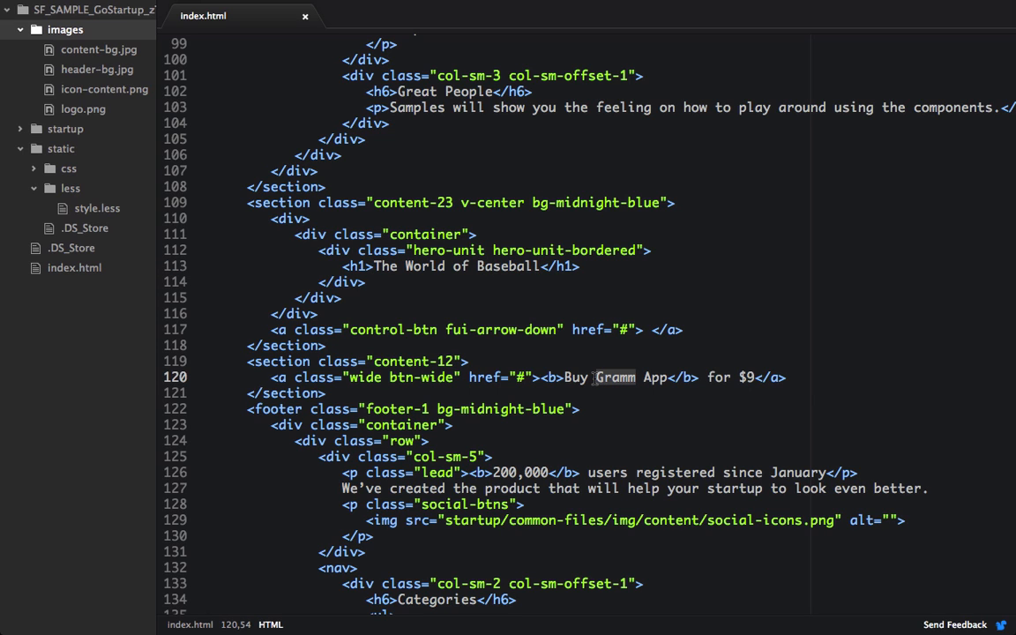
{"action": "type", "text": "Baeb"}
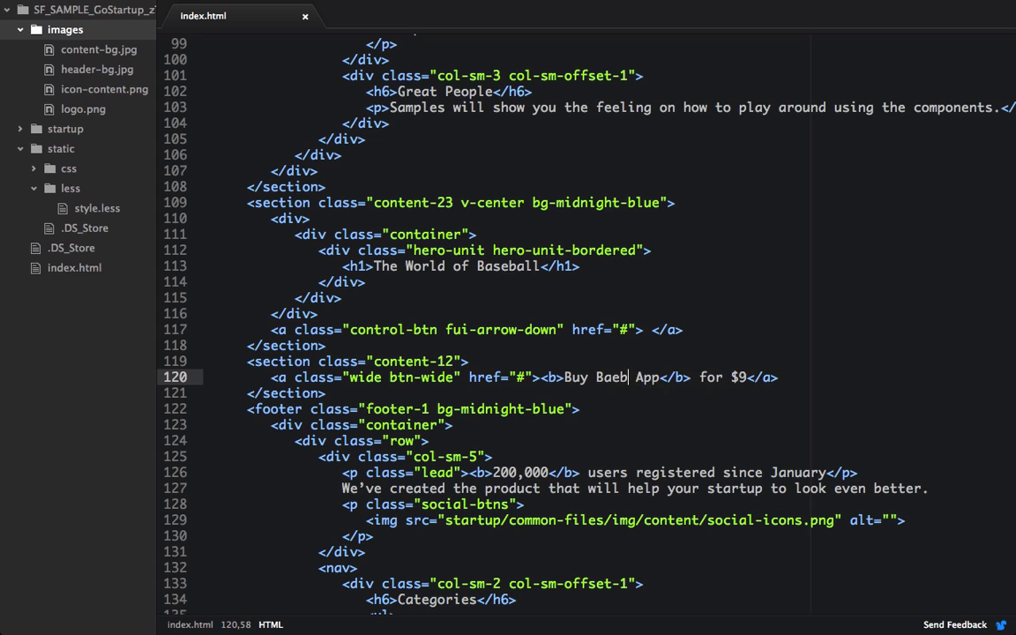
{"action": "key", "text": "BackSpace"}
{"action": "key", "text": "BackSpace"}
{"action": "type", "text": "seball"}
{"action": "left_click", "coordinate": [771, 376]}
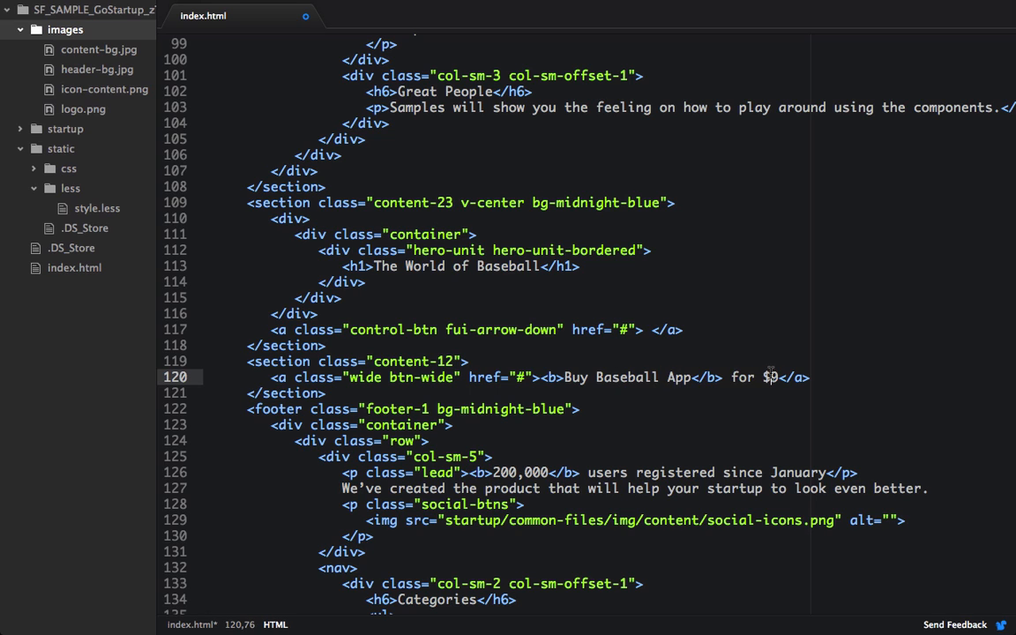
{"action": "type", "text": "4."}
{"action": "type", "text": "9"}
{"action": "scroll", "coordinate": [582, 352], "scroll_direction": "down", "scroll_amount": 6}
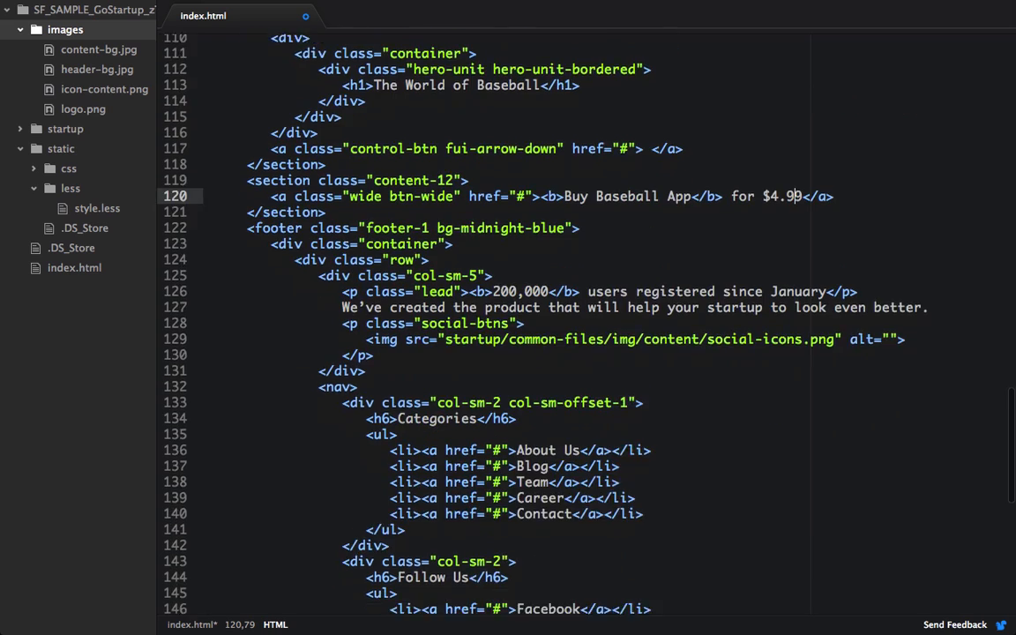
{"action": "scroll", "coordinate": [582, 352], "scroll_direction": "down", "scroll_amount": 3}
{"action": "scroll", "coordinate": [582, 353], "scroll_direction": "down", "scroll_amount": 1}
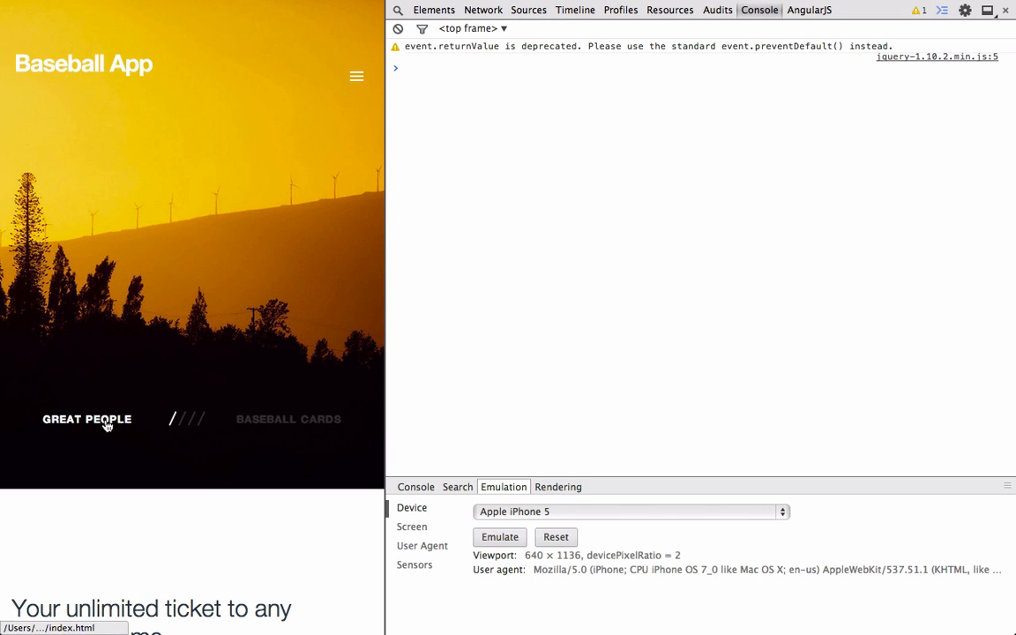
{"action": "scroll", "coordinate": [98, 384], "scroll_direction": "down", "scroll_amount": 5}
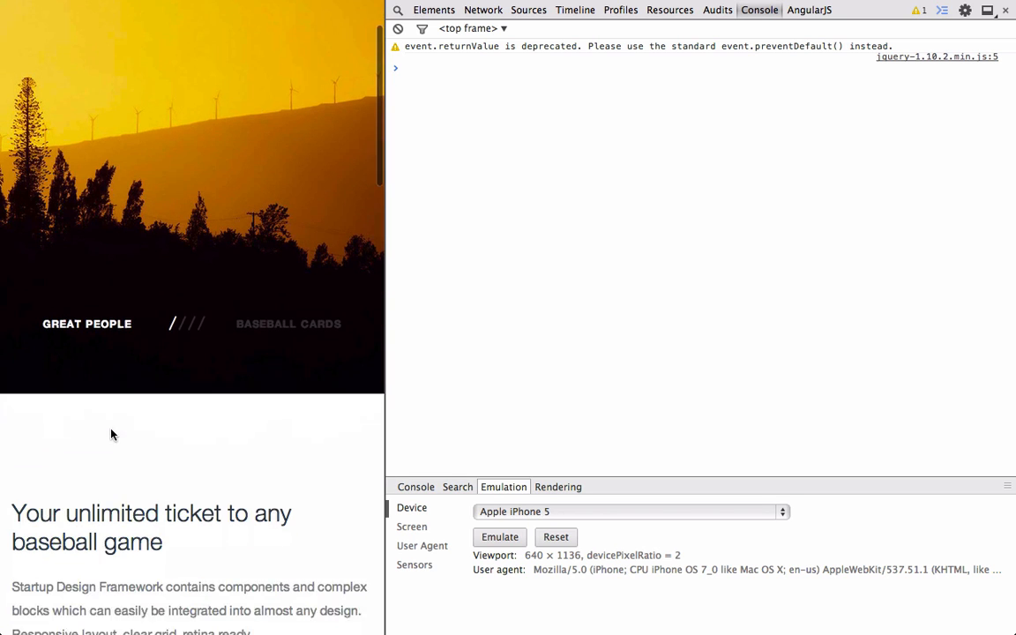
{"action": "scroll", "coordinate": [98, 384], "scroll_direction": "down", "scroll_amount": 5}
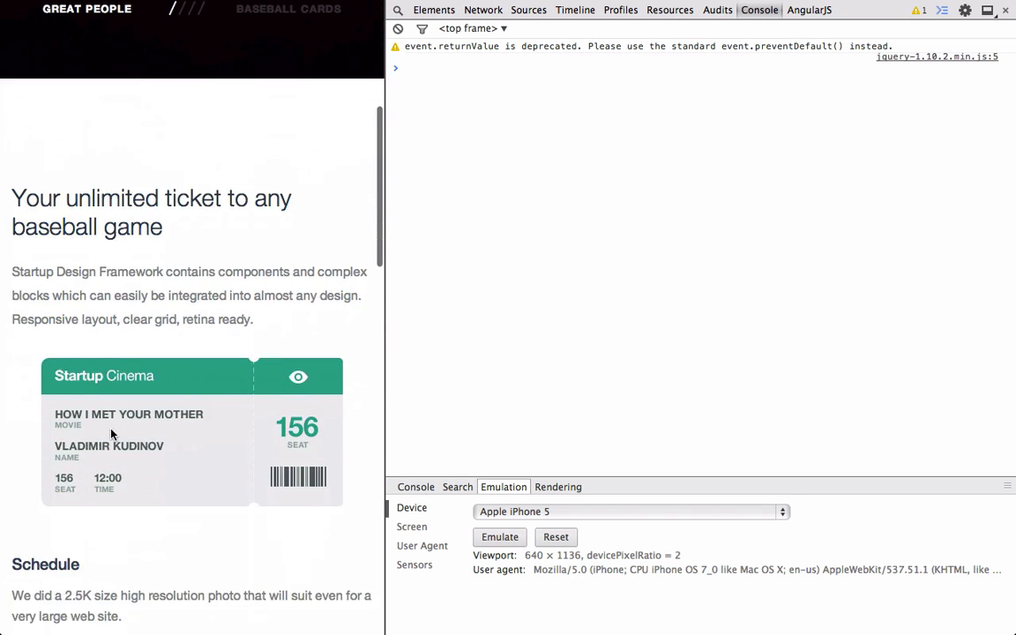
{"action": "scroll", "coordinate": [111, 434], "scroll_direction": "down", "scroll_amount": 5}
{"action": "scroll", "coordinate": [111, 434], "scroll_direction": "down", "scroll_amount": 5}
{"action": "scroll", "coordinate": [111, 434], "scroll_direction": "down", "scroll_amount": 5}
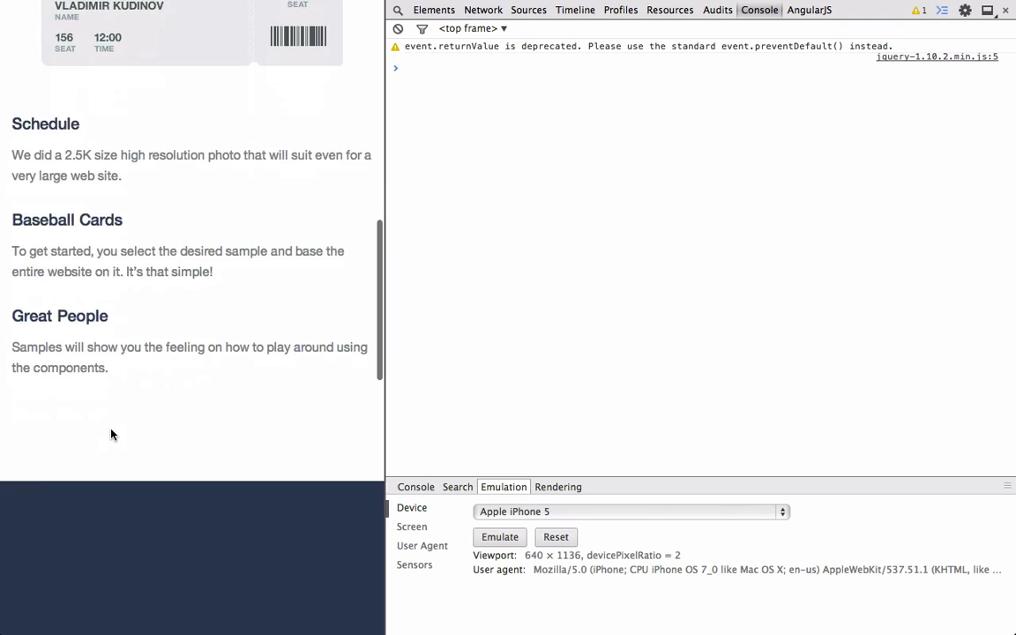
{"action": "scroll", "coordinate": [111, 434], "scroll_direction": "down", "scroll_amount": 5}
{"action": "scroll", "coordinate": [112, 434], "scroll_direction": "down", "scroll_amount": 5}
{"action": "scroll", "coordinate": [112, 433], "scroll_direction": "down", "scroll_amount": 5}
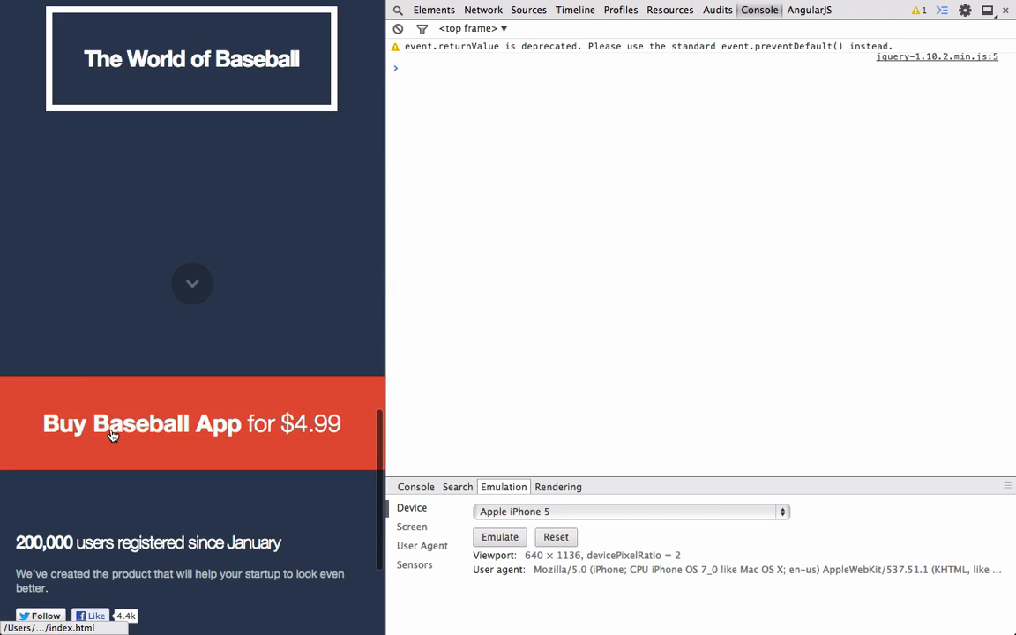
{"action": "scroll", "coordinate": [111, 434], "scroll_direction": "down", "scroll_amount": 5}
{"action": "scroll", "coordinate": [111, 434], "scroll_direction": "down", "scroll_amount": 3}
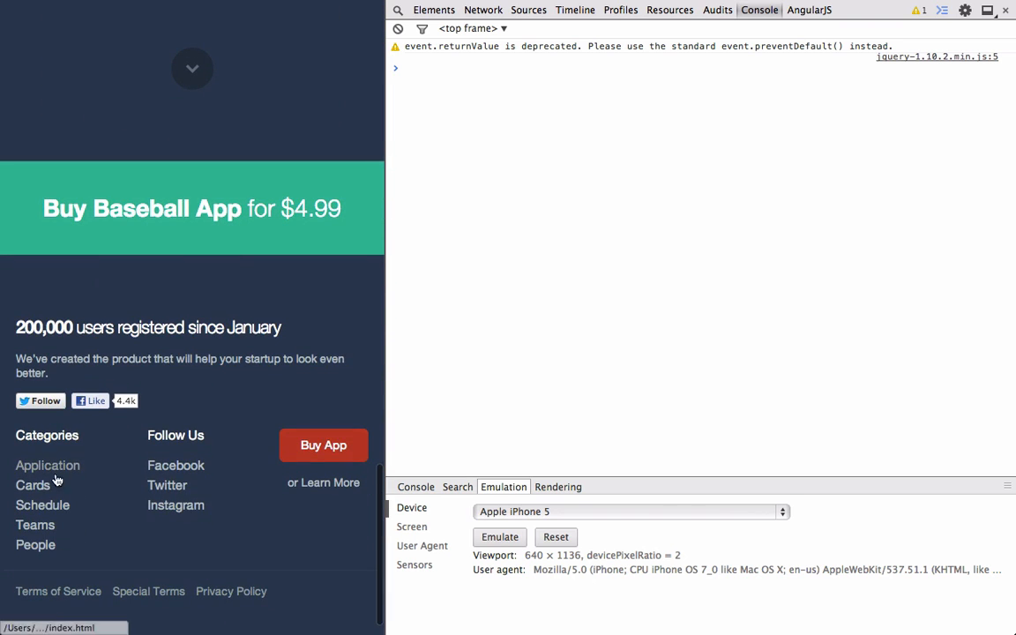
{"action": "scroll", "coordinate": [140, 501], "scroll_direction": "down", "scroll_amount": 2}
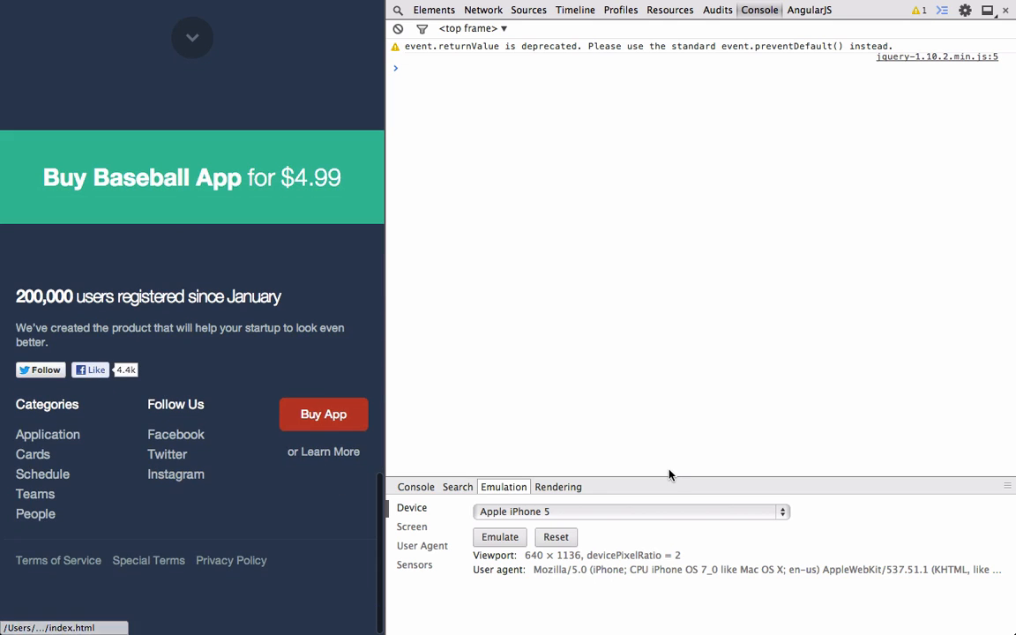
Step: Emulate Apple iPhone 5, reload the Baseball App page, and toggle its side navigation menu
{"action": "left_click", "coordinate": [500, 536]}
{"action": "right_click", "coordinate": [120, 354]}
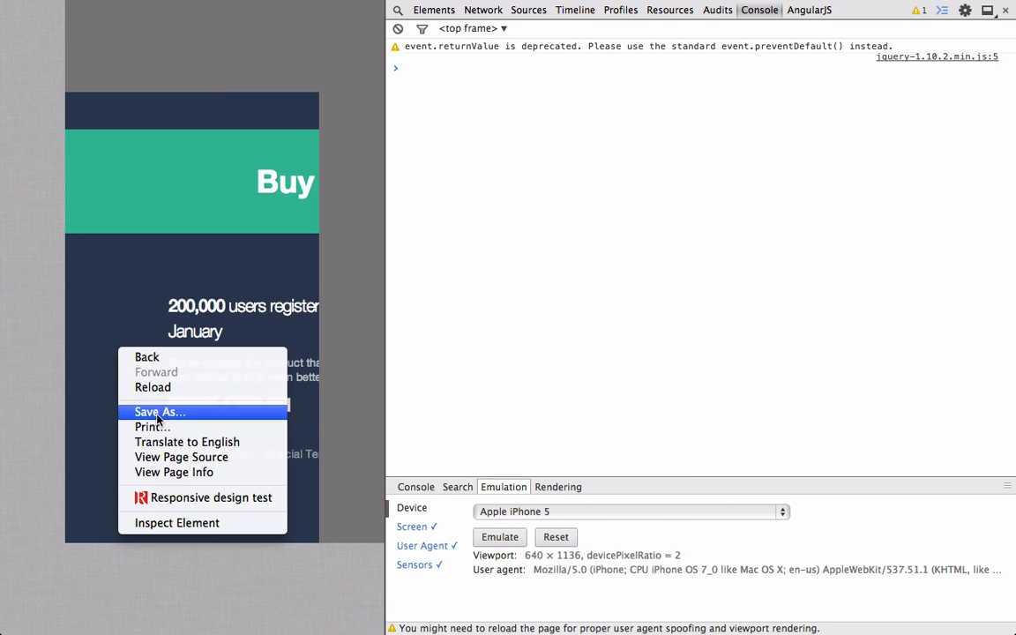
{"action": "left_click", "coordinate": [152, 387]}
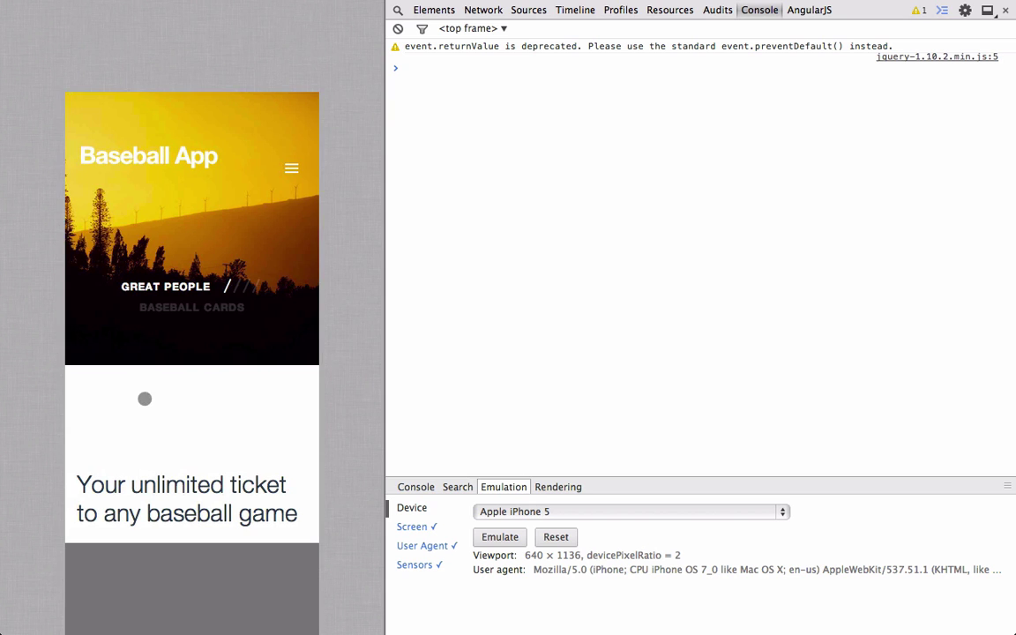
{"action": "left_click", "coordinate": [291, 167]}
{"action": "left_click", "coordinate": [111, 281]}
{"action": "scroll", "coordinate": [110, 278], "scroll_direction": "down", "scroll_amount": 5}
{"action": "scroll", "coordinate": [110, 278], "scroll_direction": "down", "scroll_amount": 5}
{"action": "scroll", "coordinate": [110, 278], "scroll_direction": "down", "scroll_amount": 5}
{"action": "scroll", "coordinate": [110, 278], "scroll_direction": "down", "scroll_amount": 5}
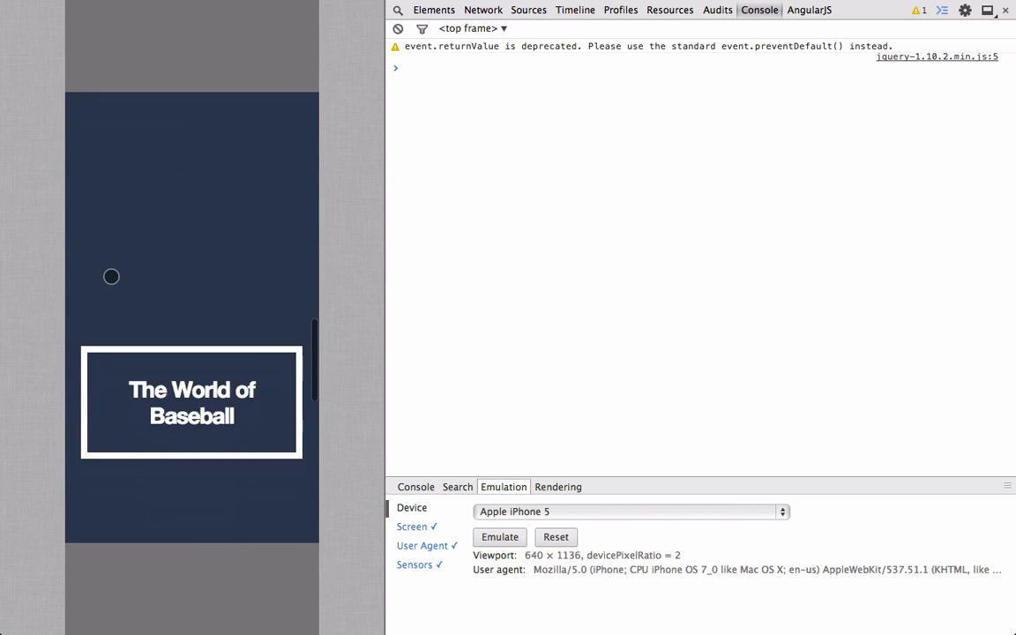
{"action": "scroll", "coordinate": [110, 278], "scroll_direction": "down", "scroll_amount": 5}
{"action": "scroll", "coordinate": [110, 278], "scroll_direction": "down", "scroll_amount": 5}
{"action": "scroll", "coordinate": [110, 277], "scroll_direction": "down", "scroll_amount": 5}
{"action": "scroll", "coordinate": [110, 277], "scroll_direction": "down", "scroll_amount": 5}
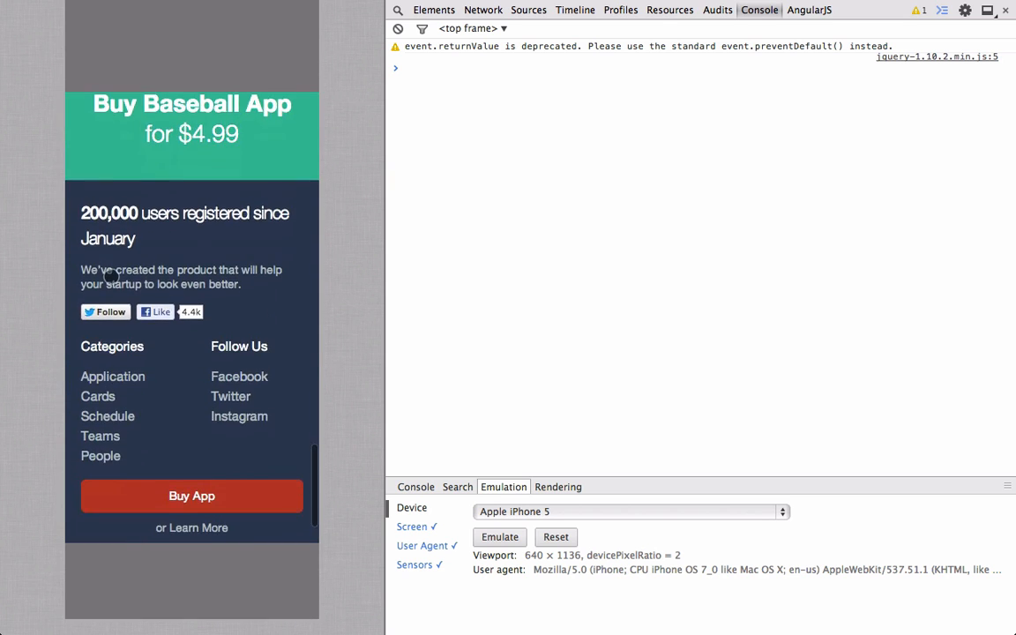
{"action": "scroll", "coordinate": [111, 278], "scroll_direction": "down", "scroll_amount": 3}
{"action": "scroll", "coordinate": [110, 278], "scroll_direction": "up", "scroll_amount": 5}
{"action": "scroll", "coordinate": [110, 278], "scroll_direction": "up", "scroll_amount": 10}
{"action": "scroll", "coordinate": [114, 282], "scroll_direction": "up", "scroll_amount": 5}
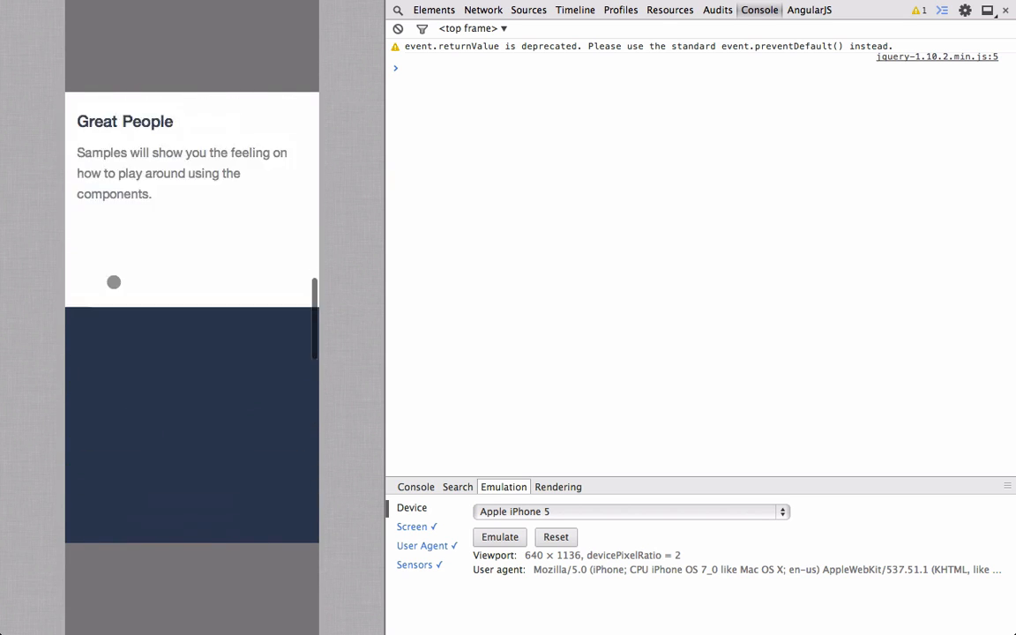
{"action": "scroll", "coordinate": [114, 282], "scroll_direction": "up", "scroll_amount": 5}
Step: Reset DevTools emulation so the page fills the normal desktop viewport again
{"action": "left_click", "coordinate": [560, 540]}
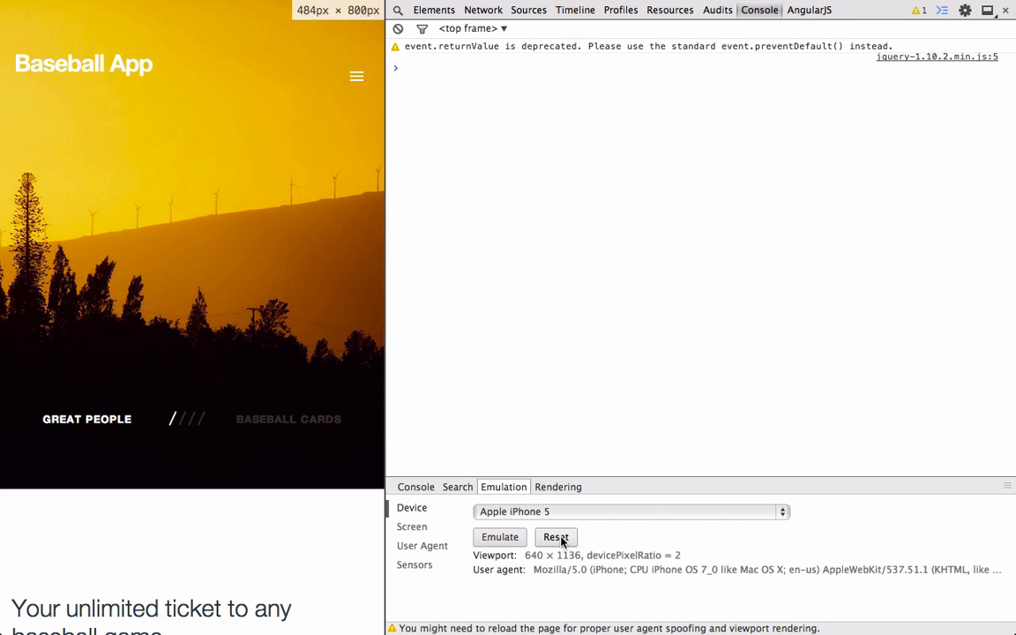